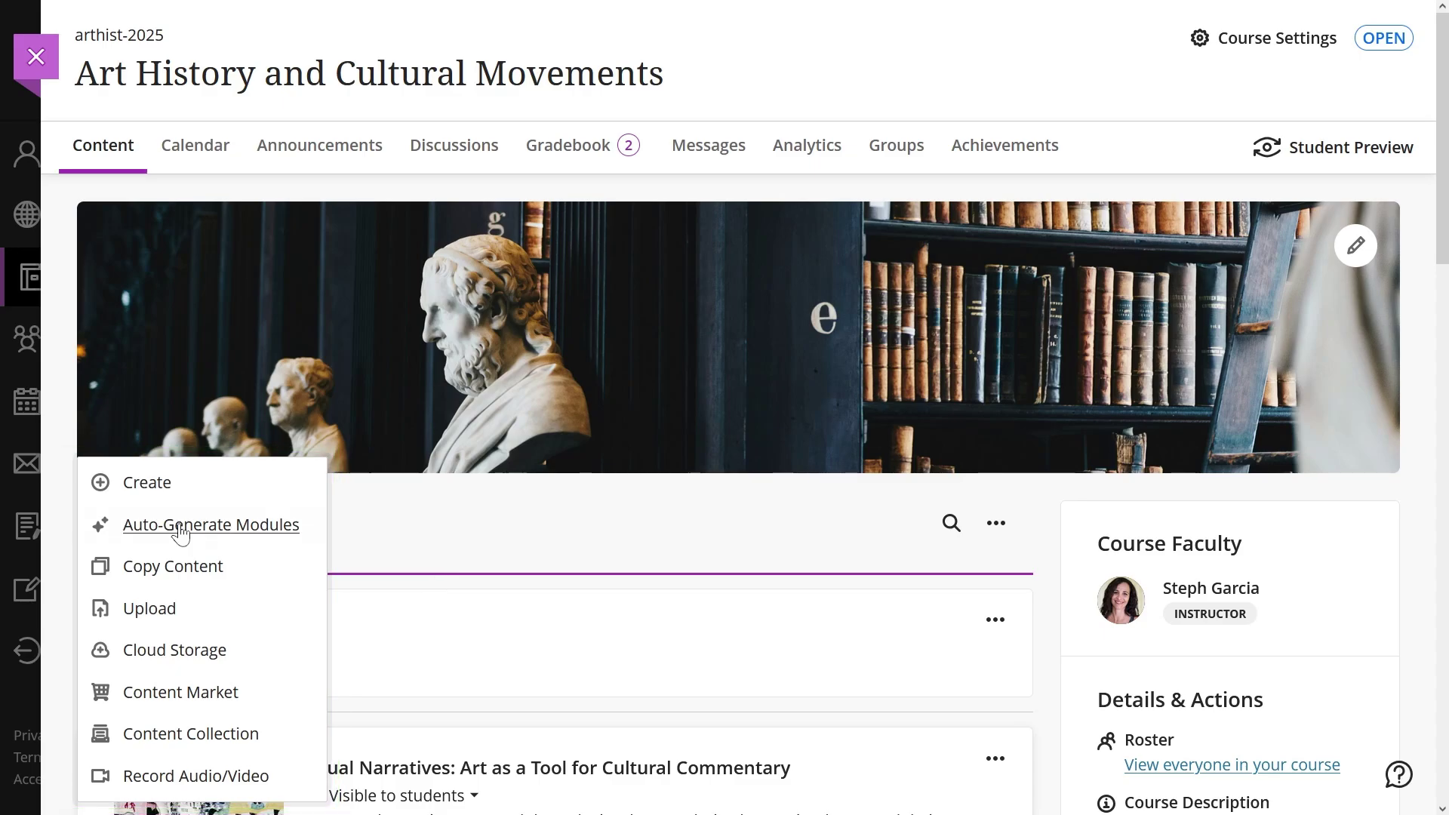
- Open the Create Item list and collapse Course Content Items and Assessment to reveal the Participation options
left_click(152, 488)
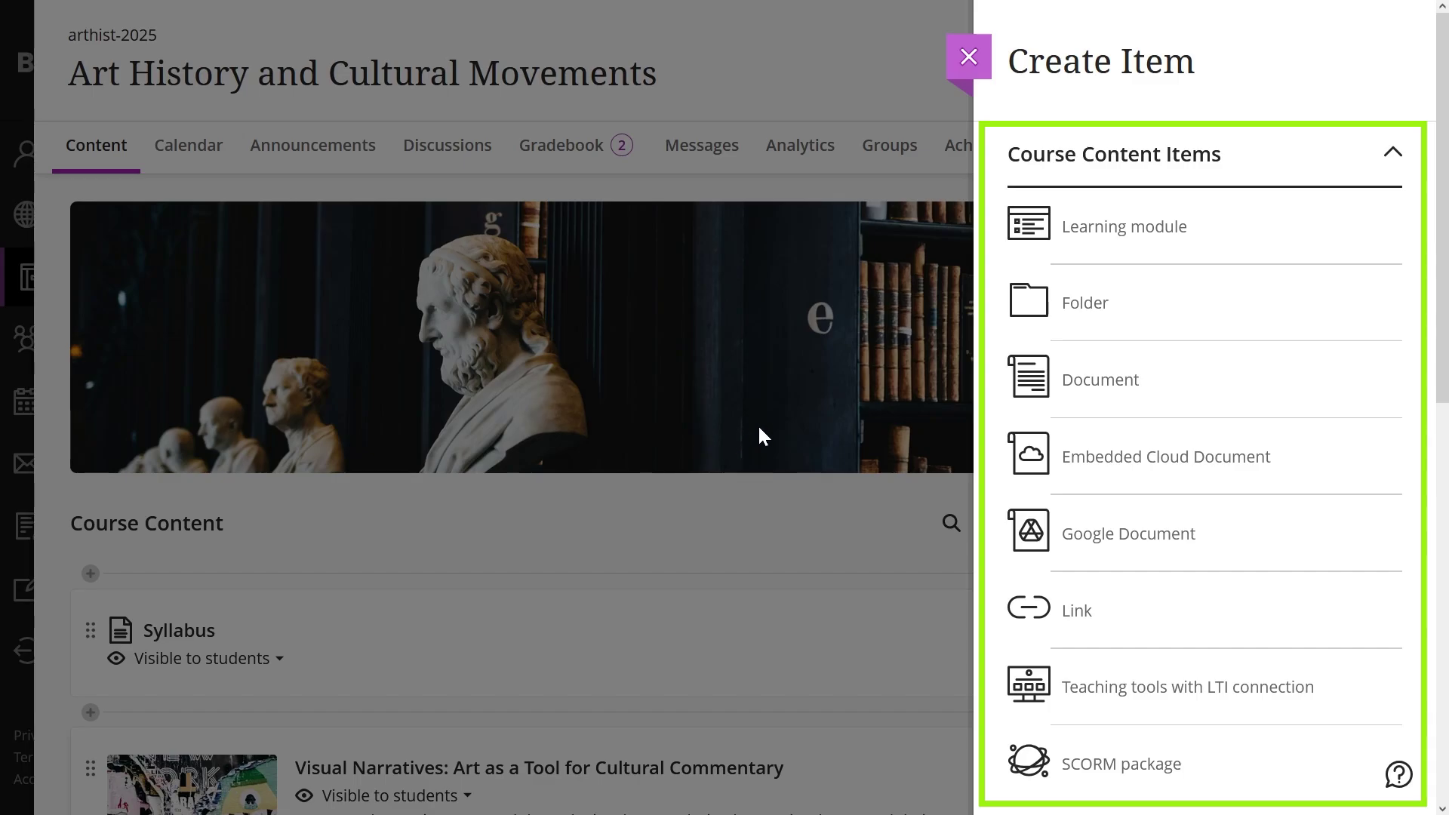
left_click(1070, 175)
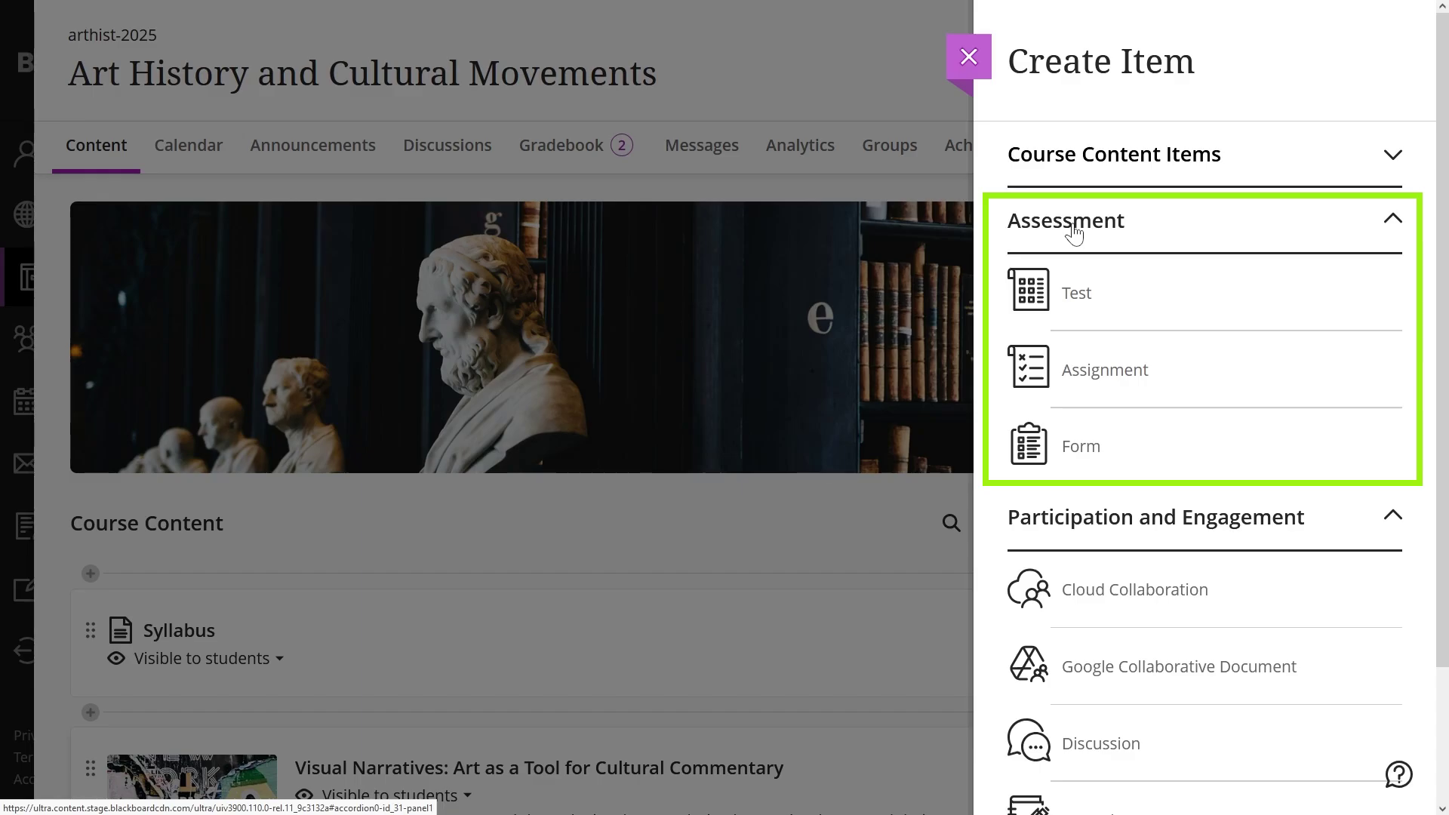
left_click(1075, 233)
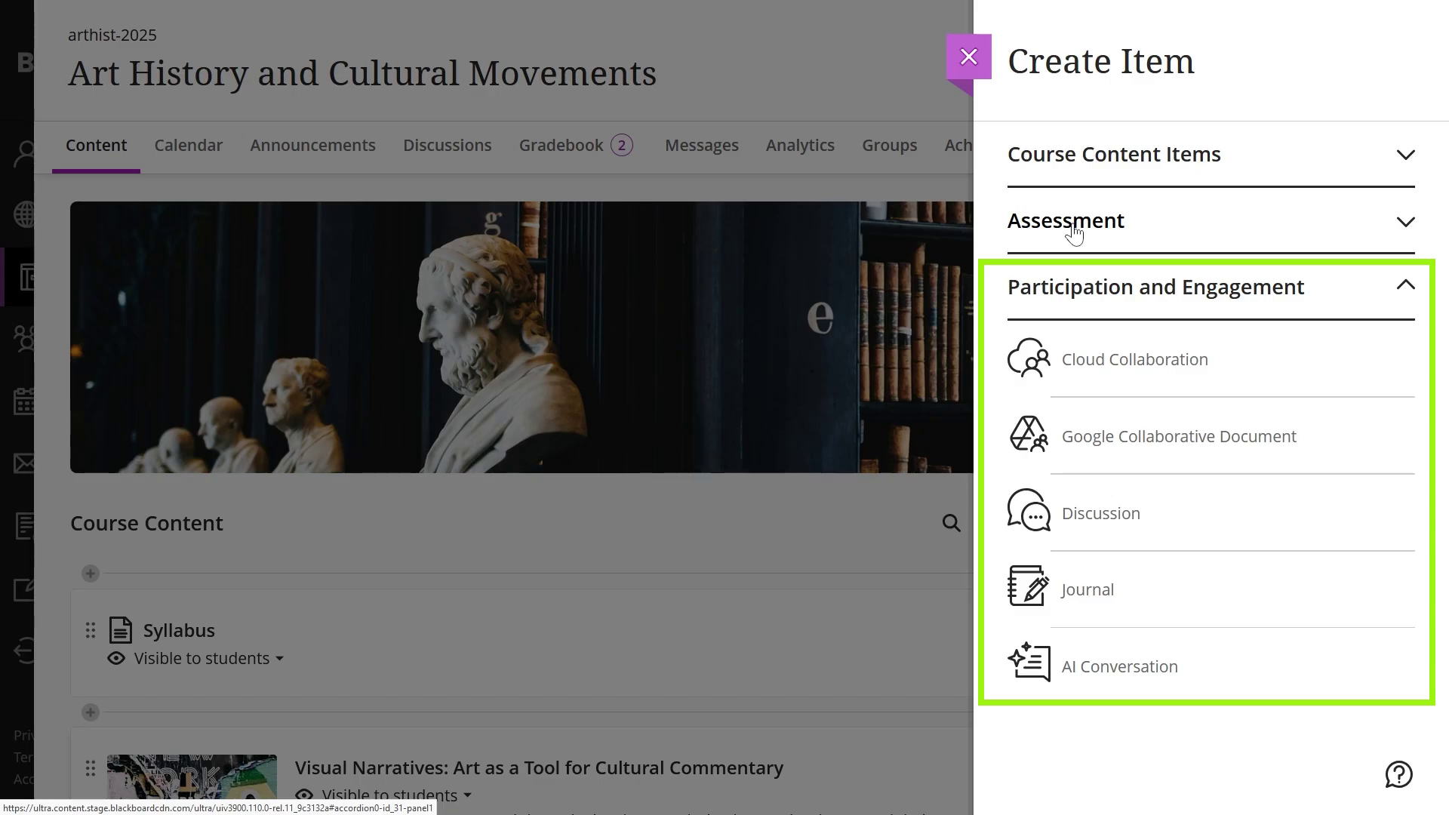
- Close the Create Item panel and start copying content from another course
left_click(969, 56)
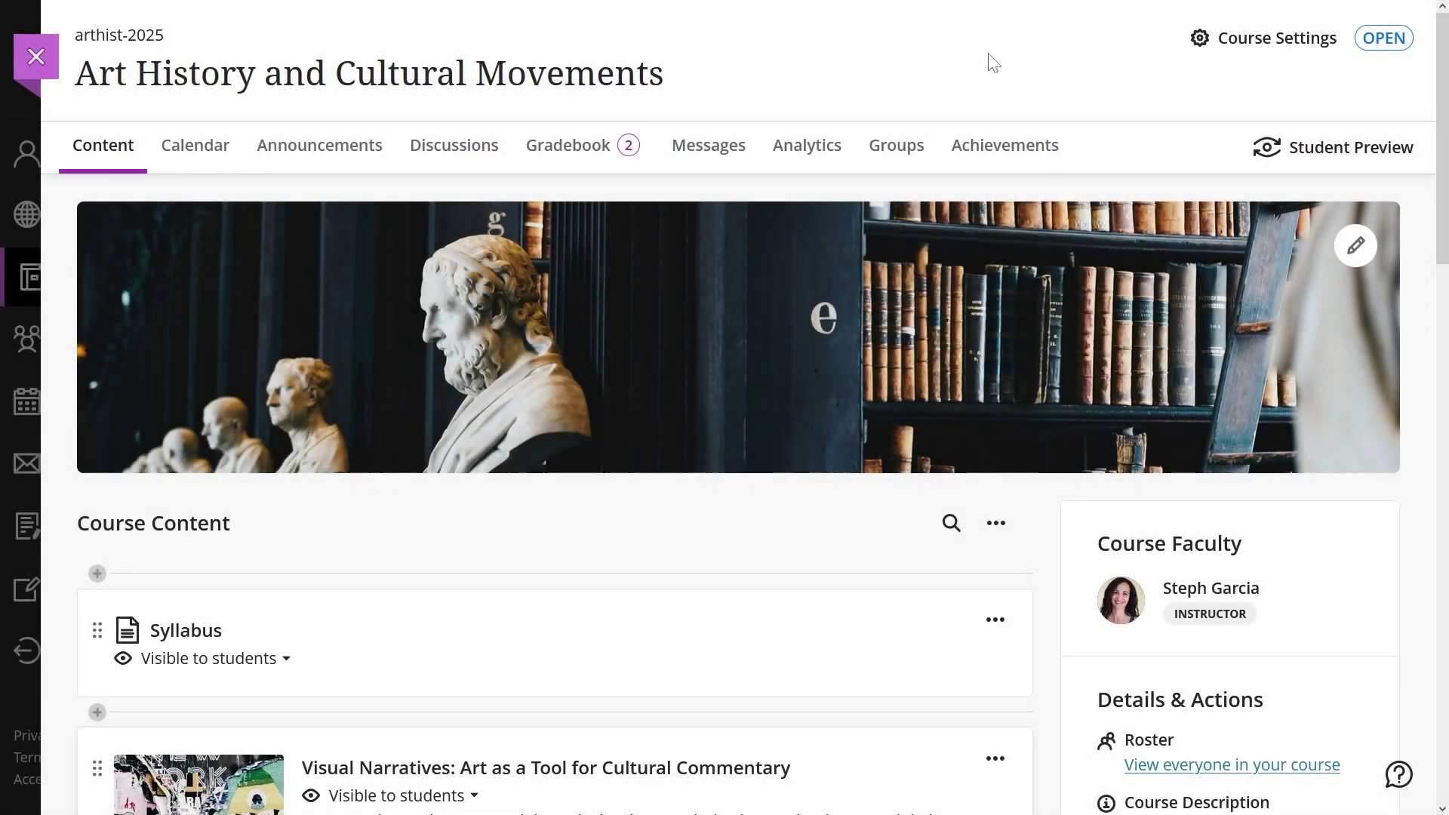
left_click(151, 576)
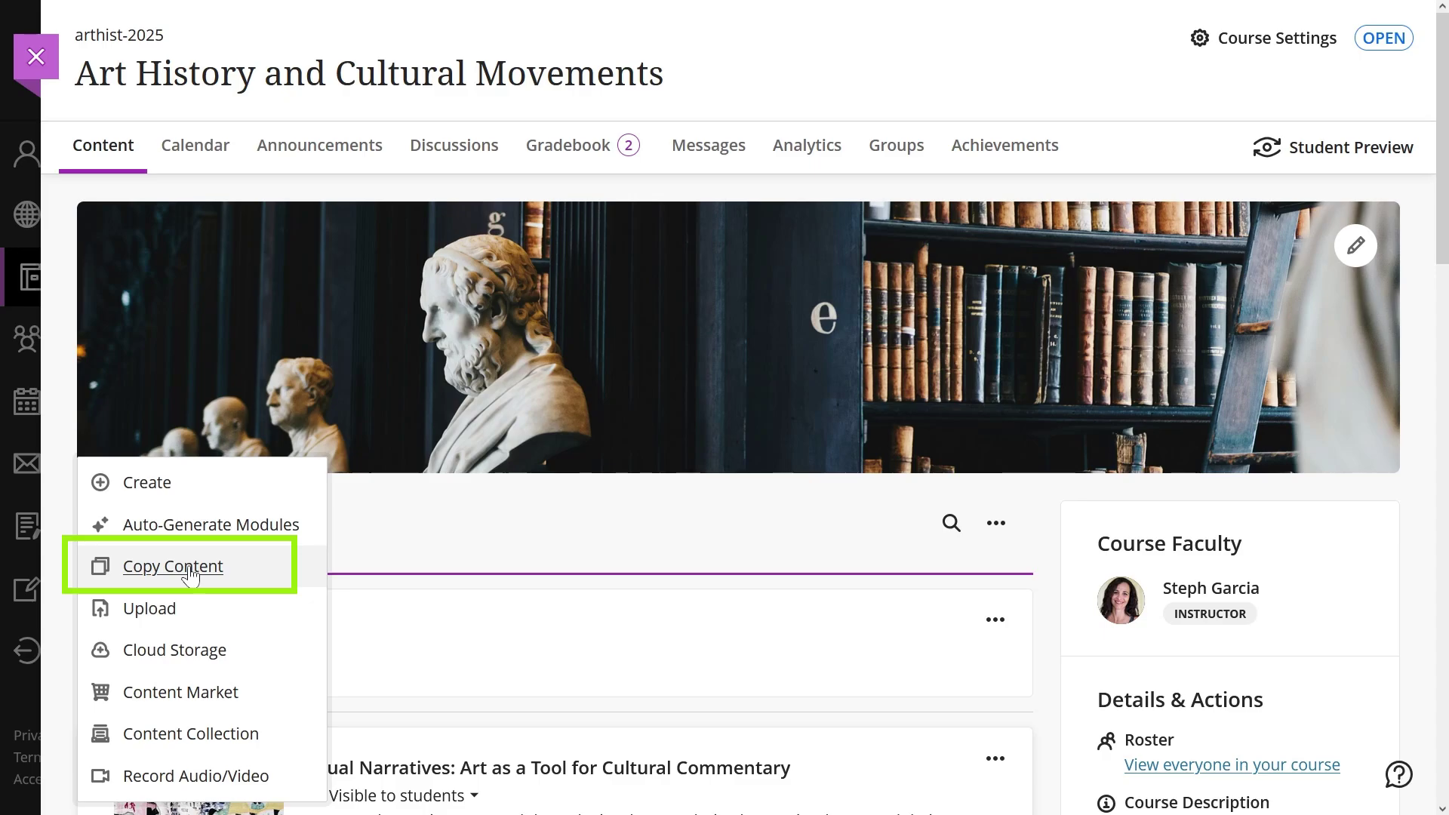
left_click(173, 567)
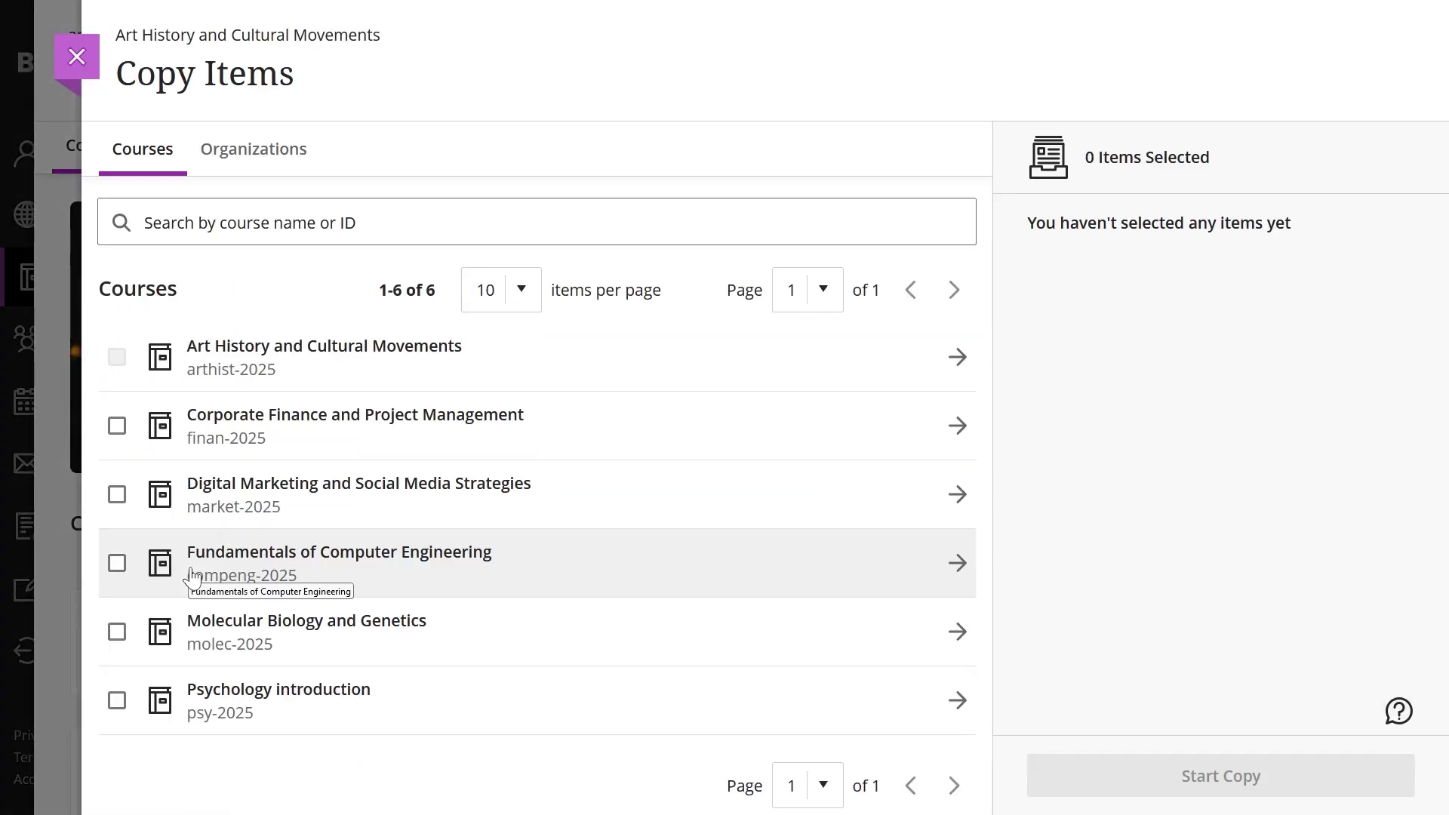
- Mark Computer_engineering.pdf in Fundamentals of Computer Engineering > Content, then close the copy panel
left_click(231, 560)
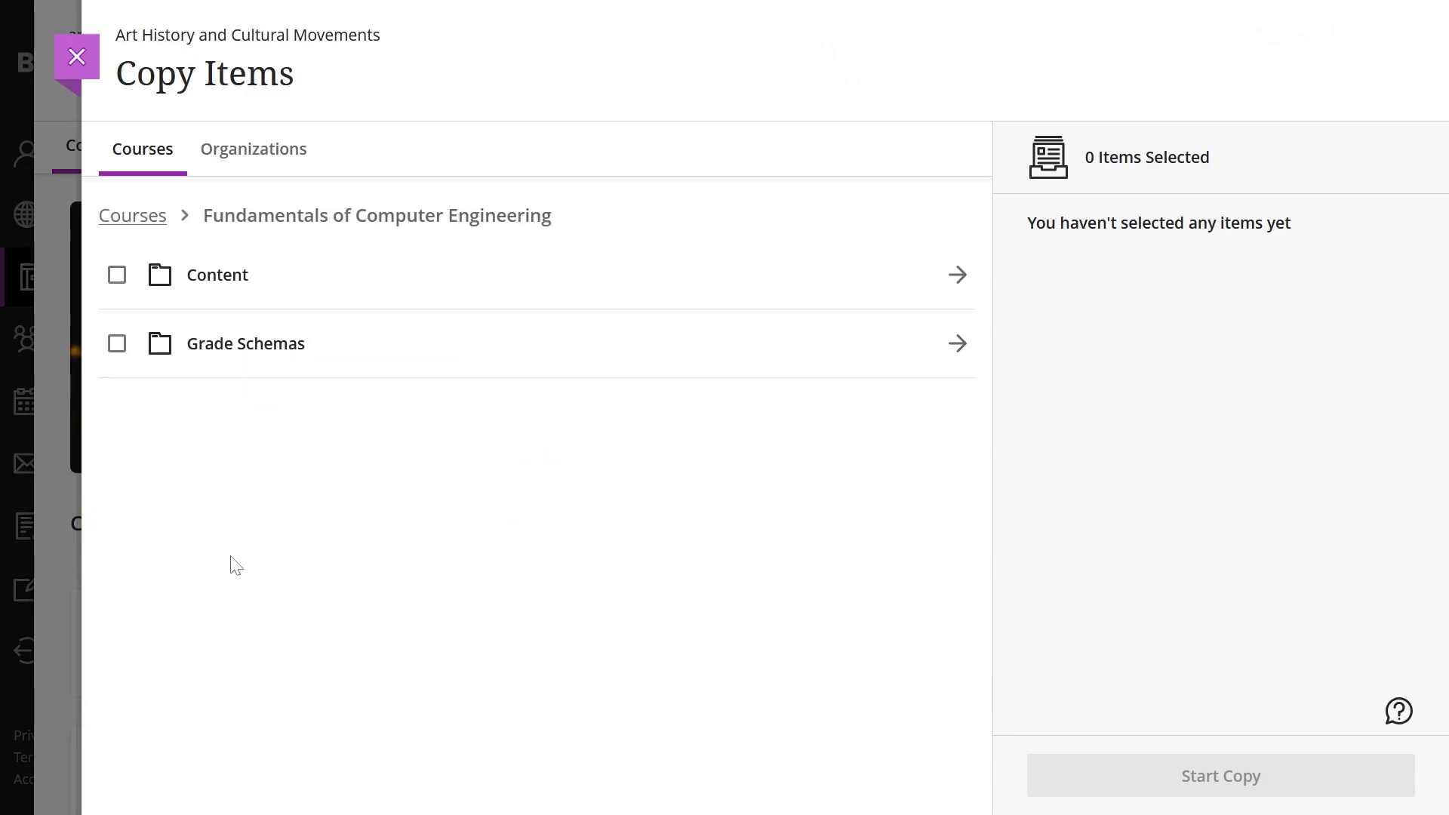
left_click(227, 291)
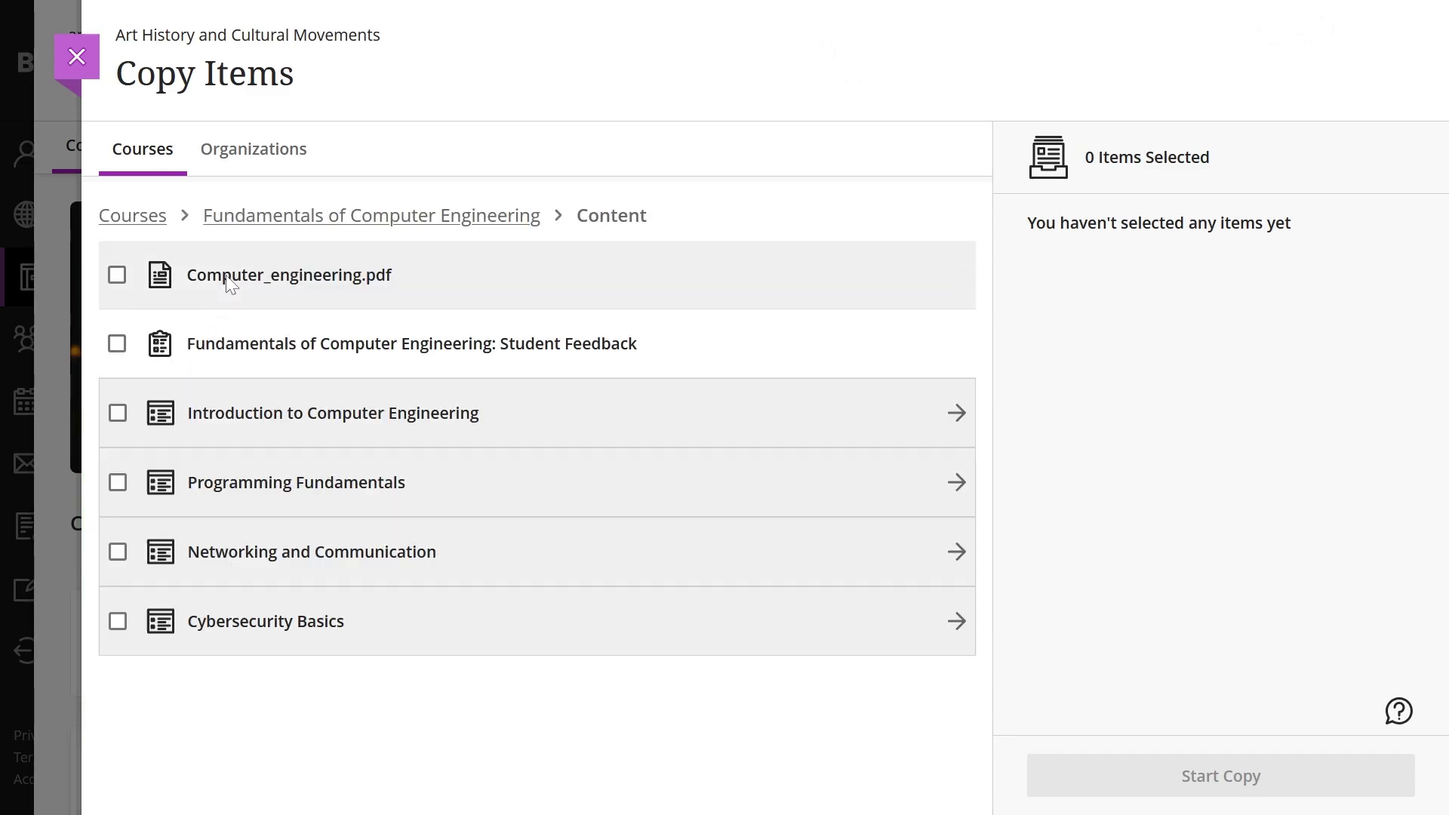
left_click(116, 276)
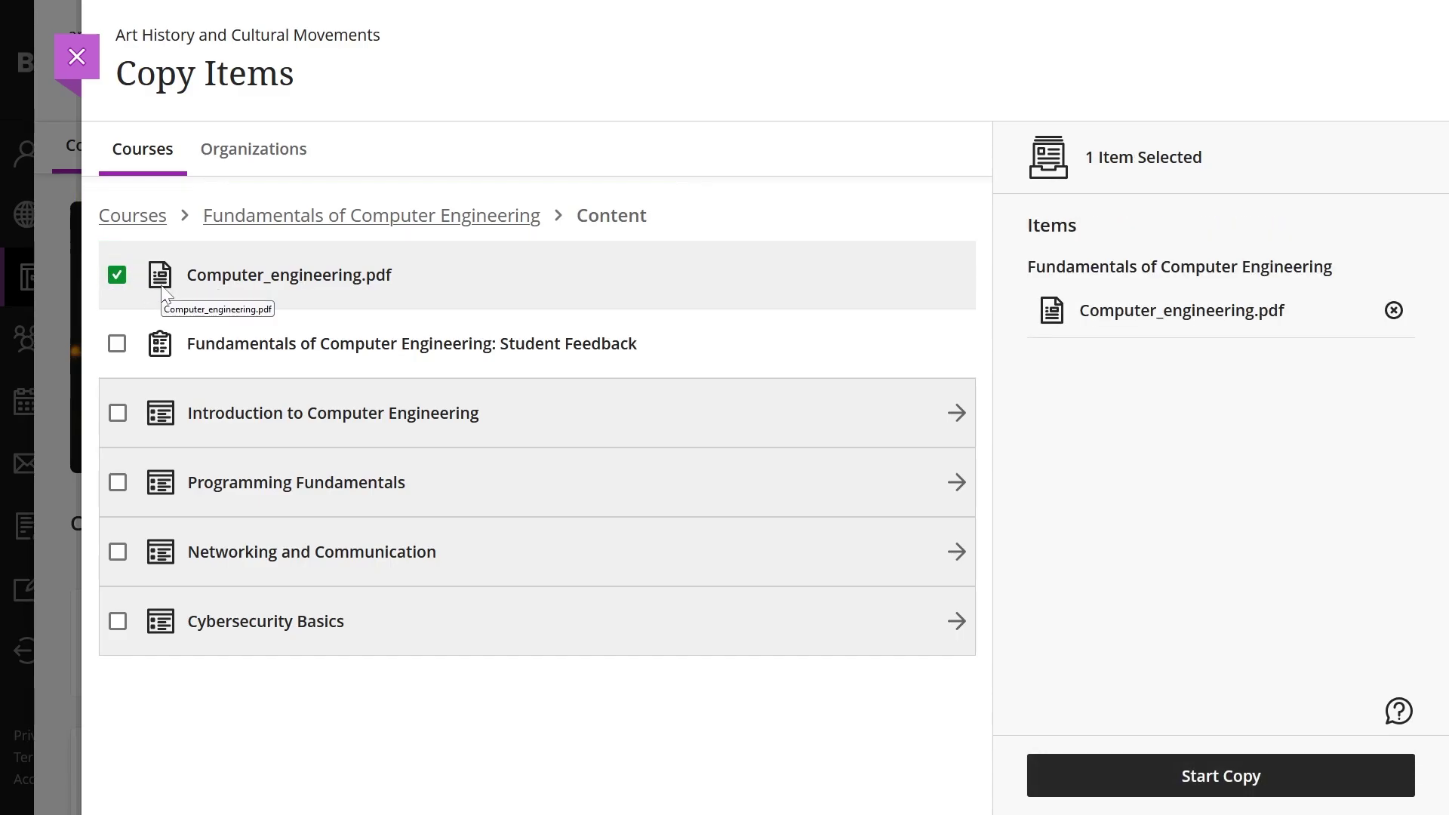
left_click(132, 216)
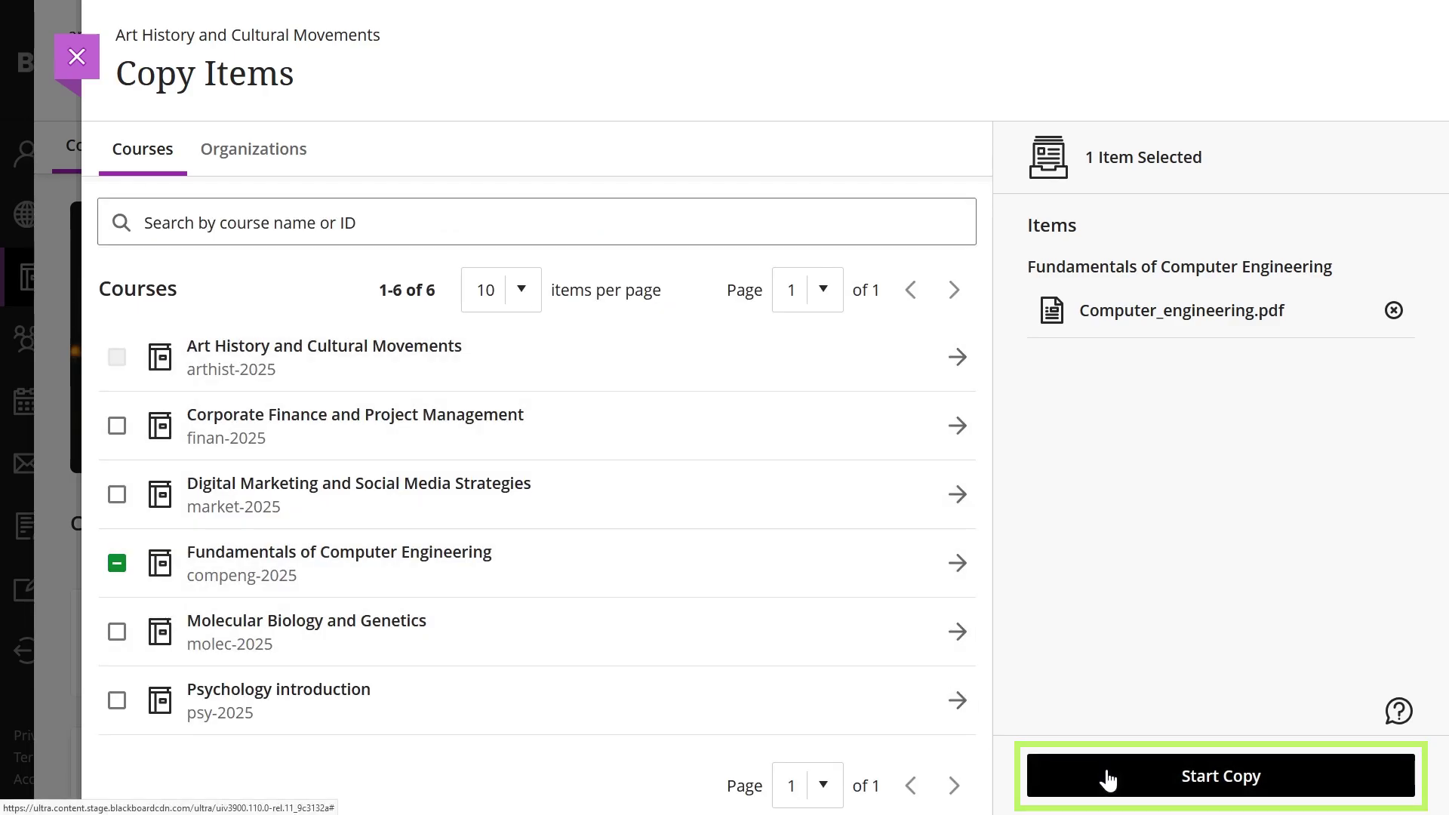
left_click(78, 68)
left_click(168, 586)
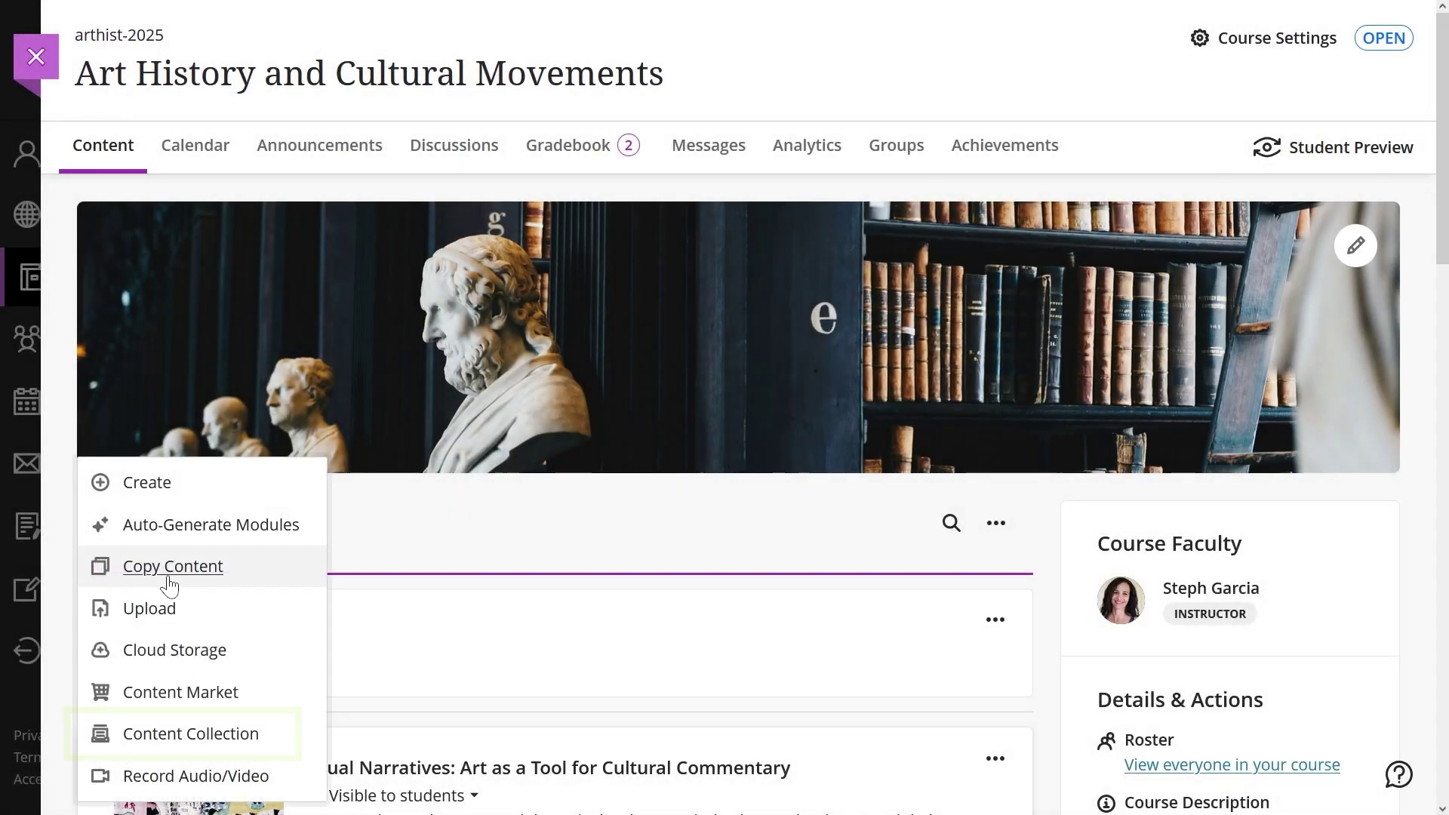
- In the Content Collection, select Social_media_marketing.pdf from market-2025 > READ_ONLY > content > _24568_1
left_click(193, 744)
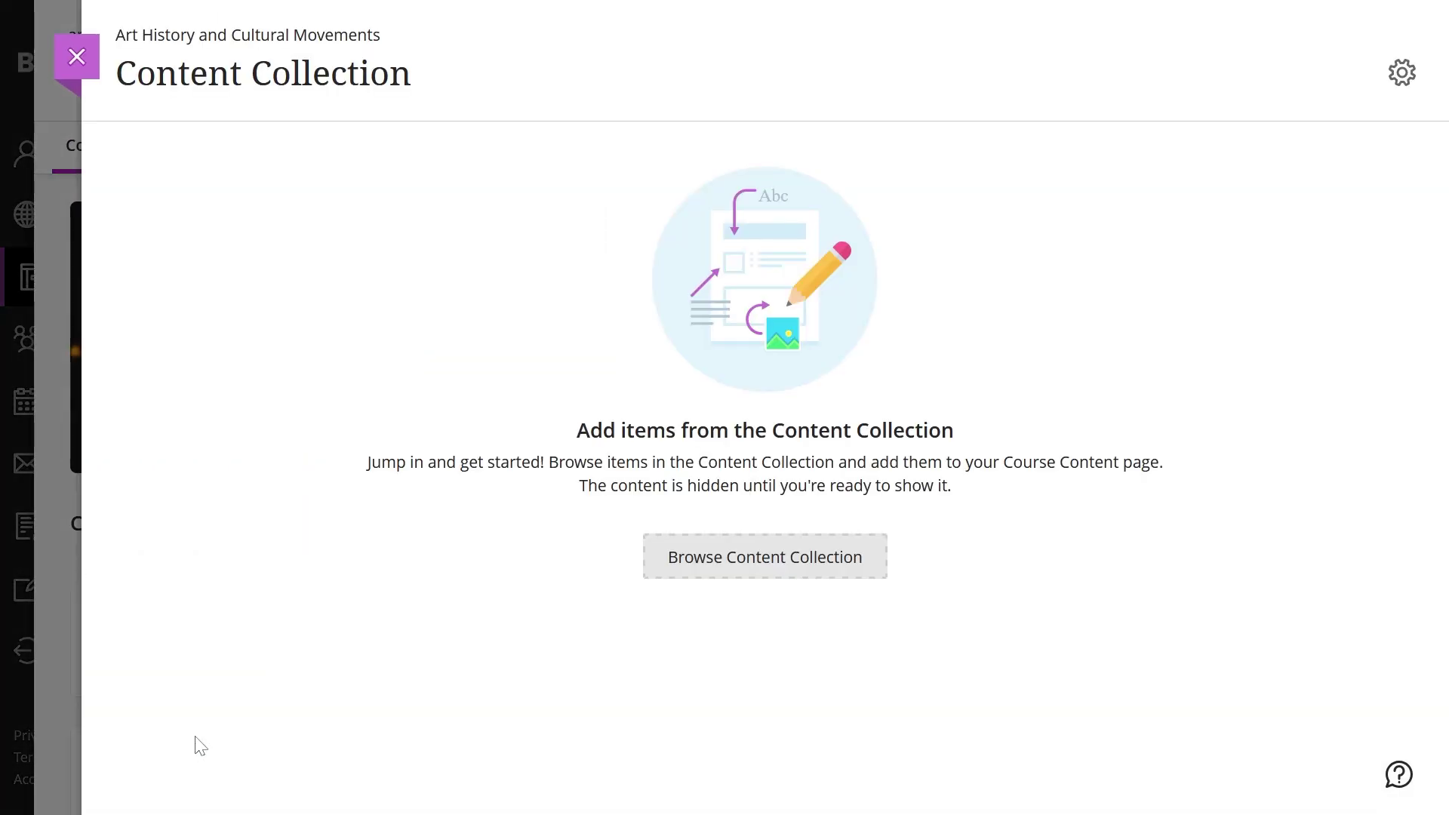
left_click(750, 566)
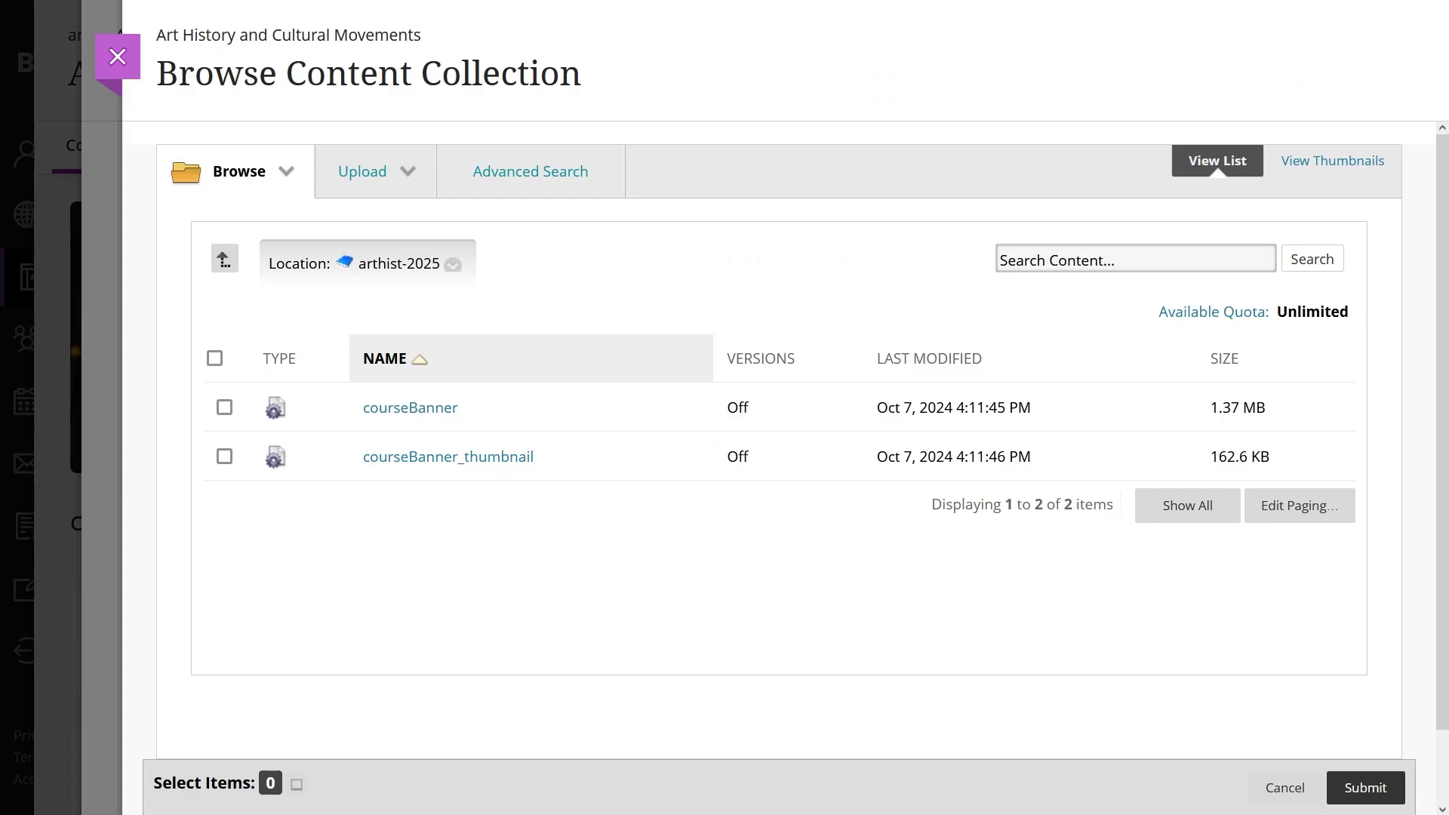
left_click(225, 259)
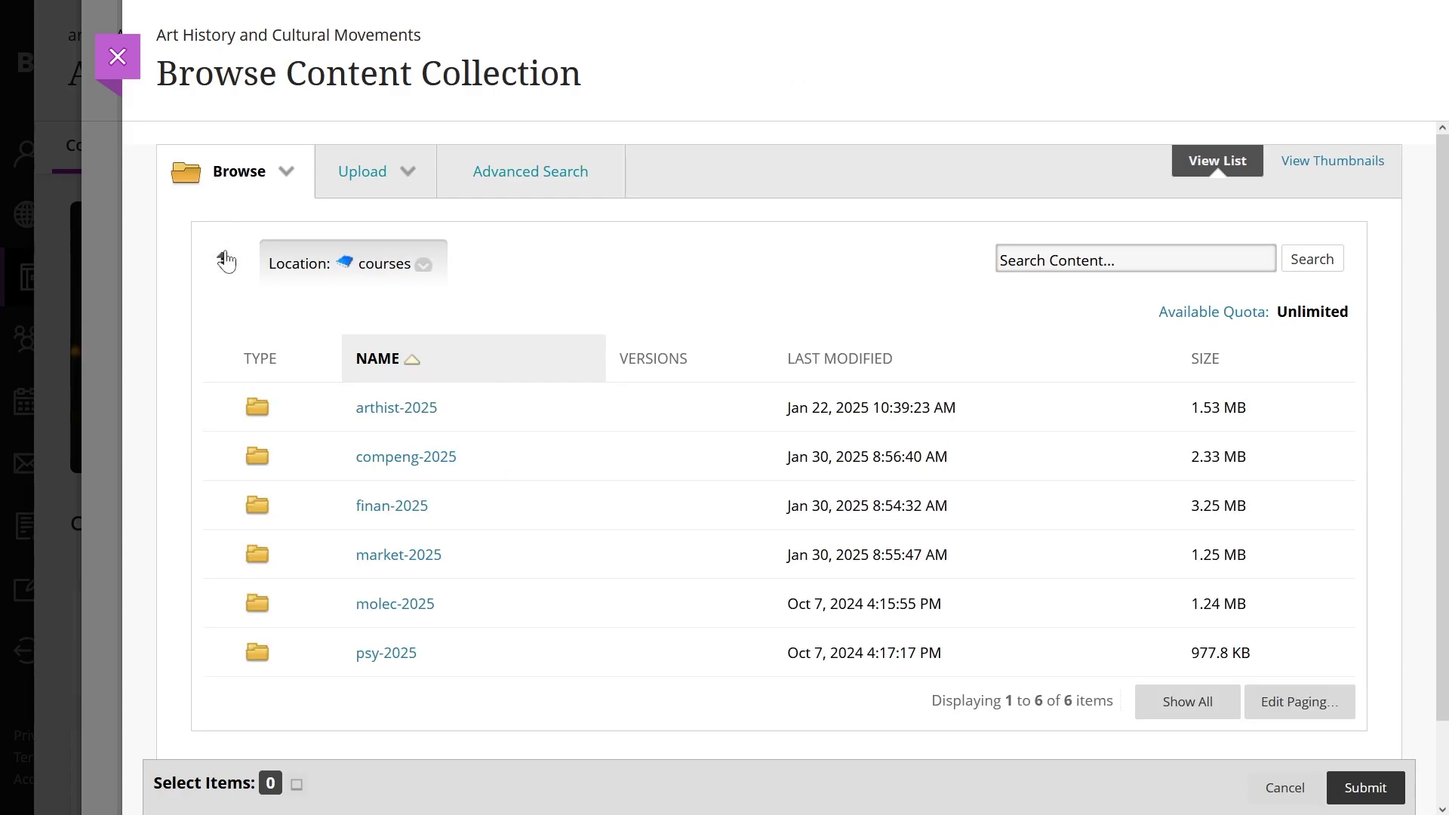
left_click(385, 566)
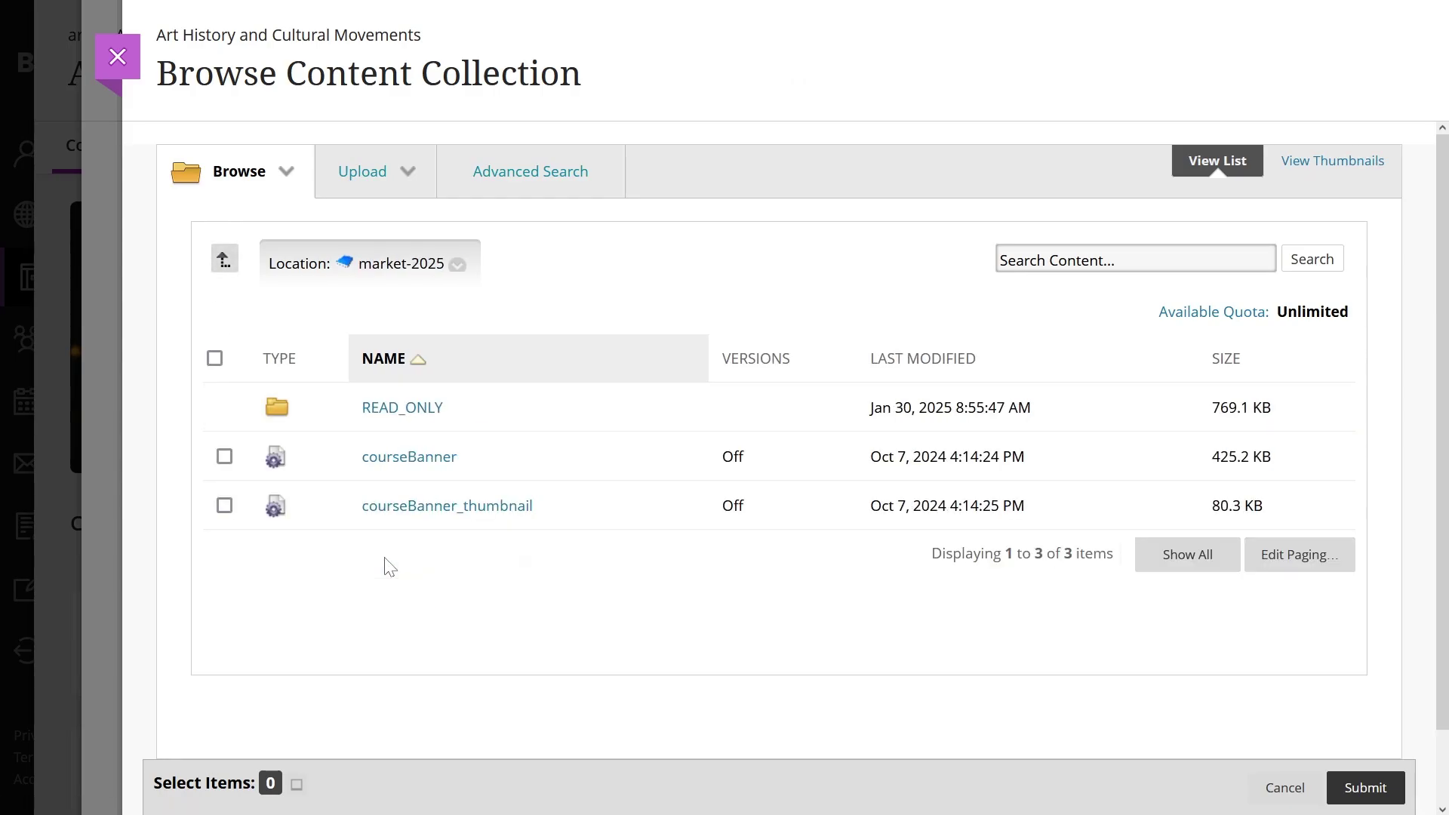
left_click(403, 409)
left_click(389, 408)
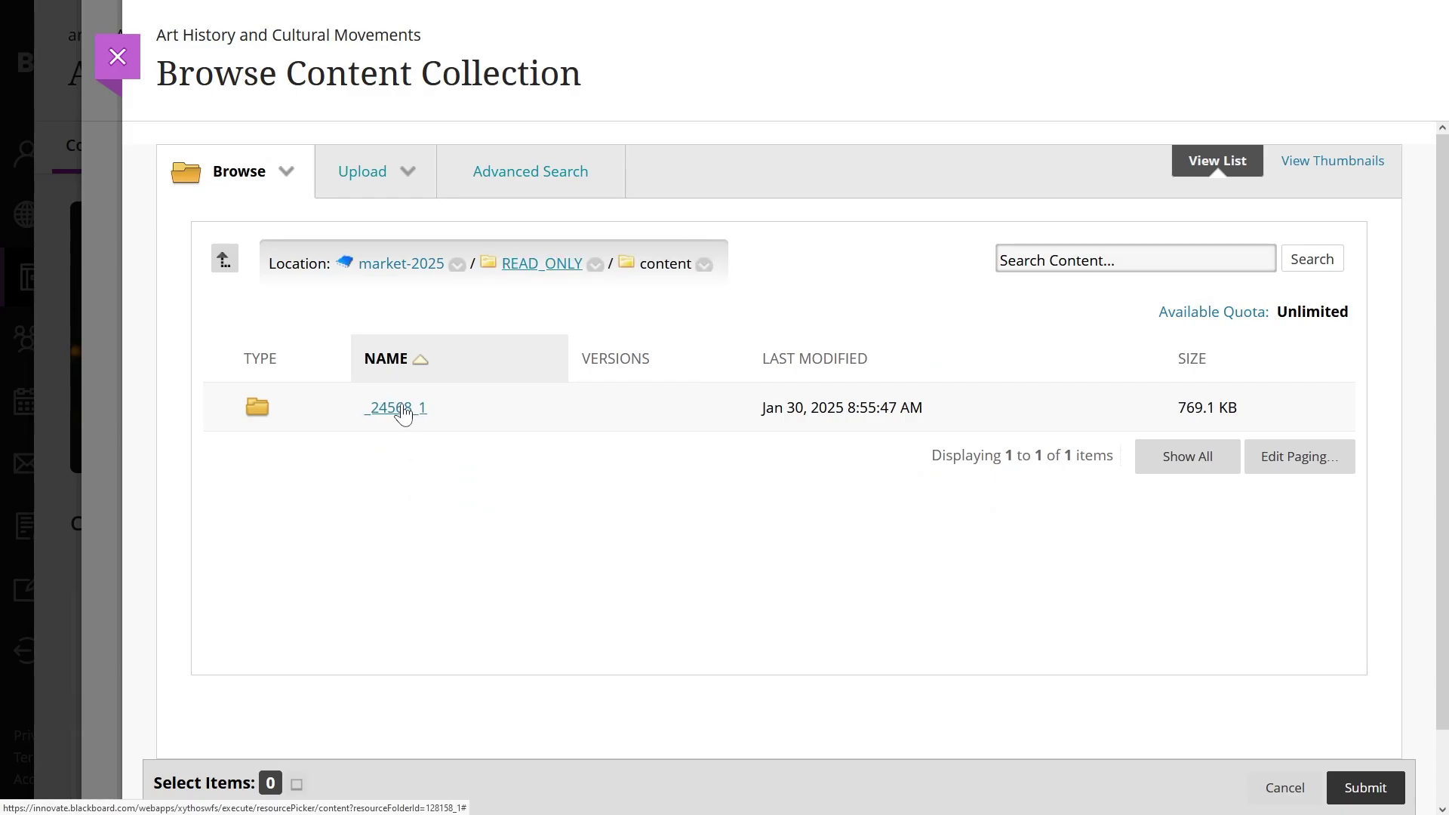
left_click(400, 408)
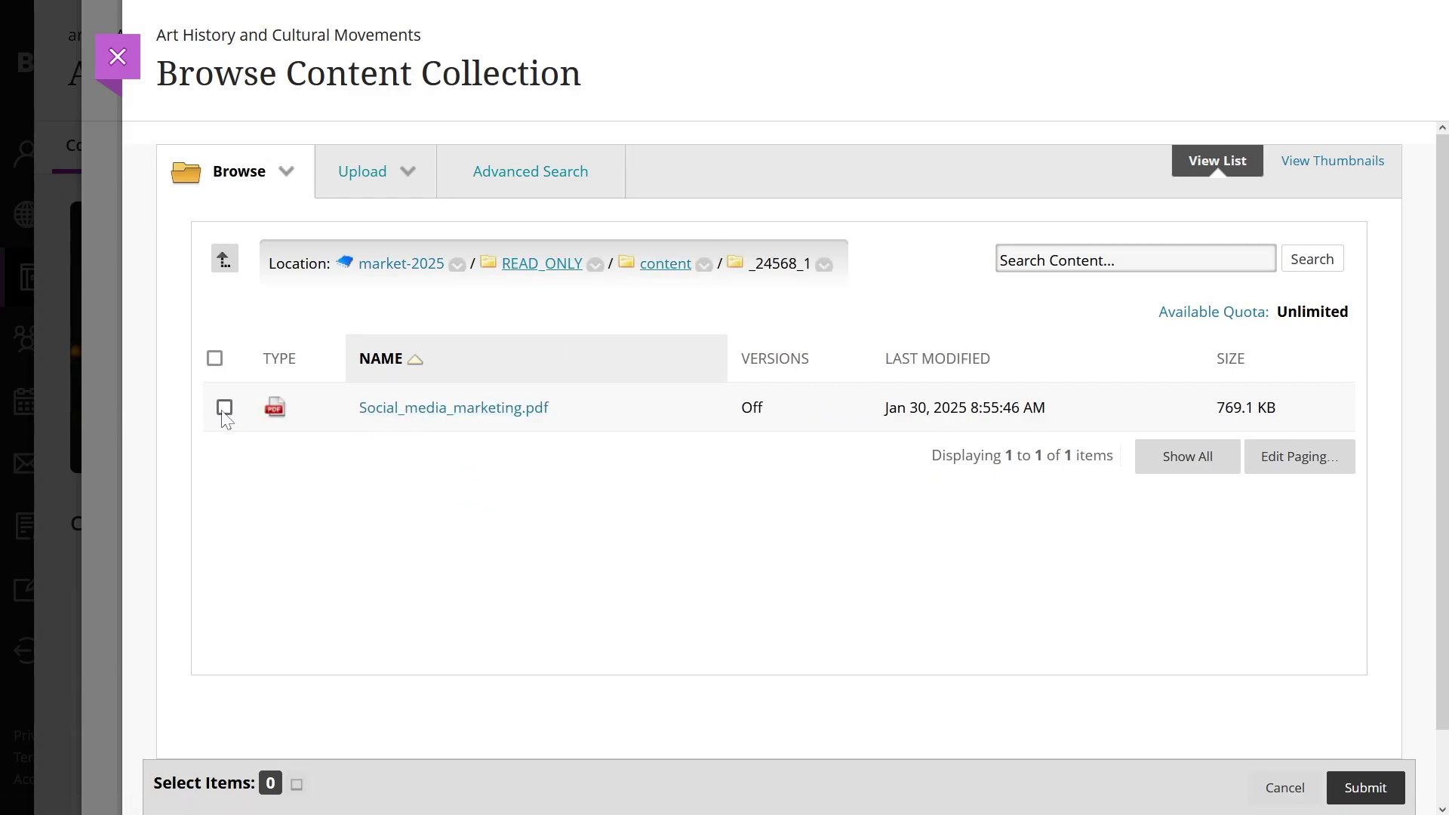
left_click(224, 408)
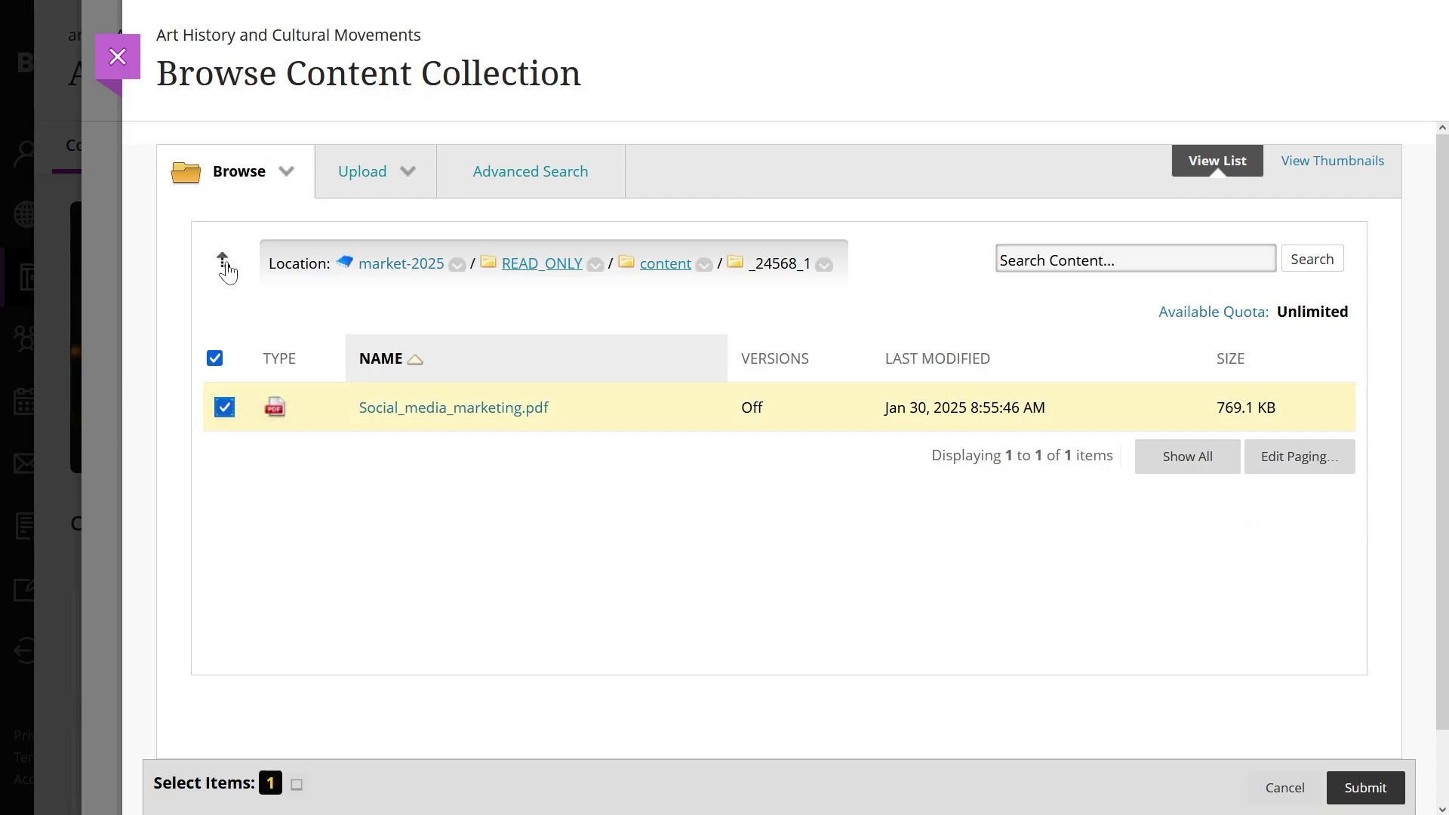
- Select Project_management_software.pdf from finan-2025 > READ_ONLY > content > _24571_1
left_click(372, 270)
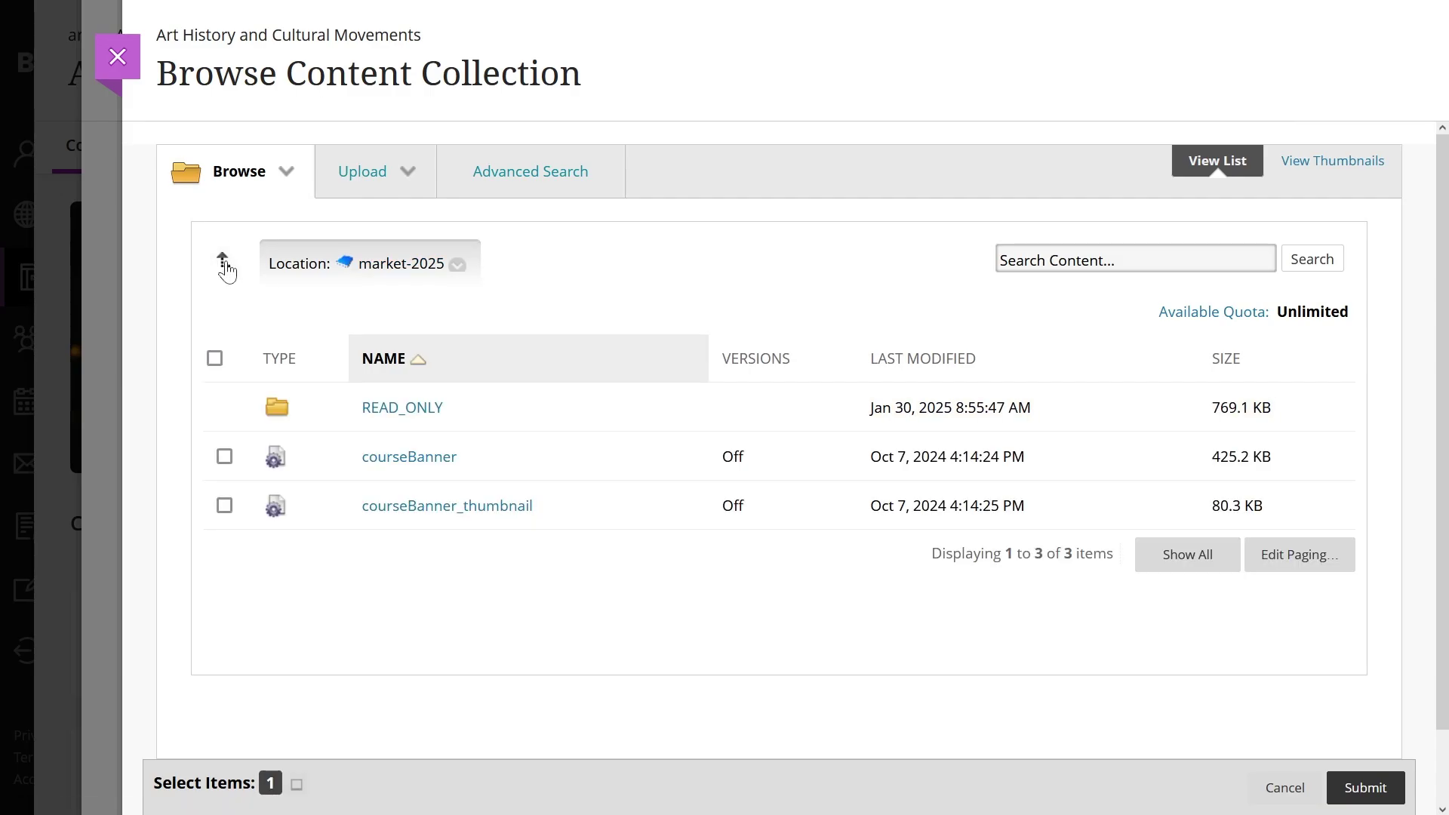
key("alt+Left")
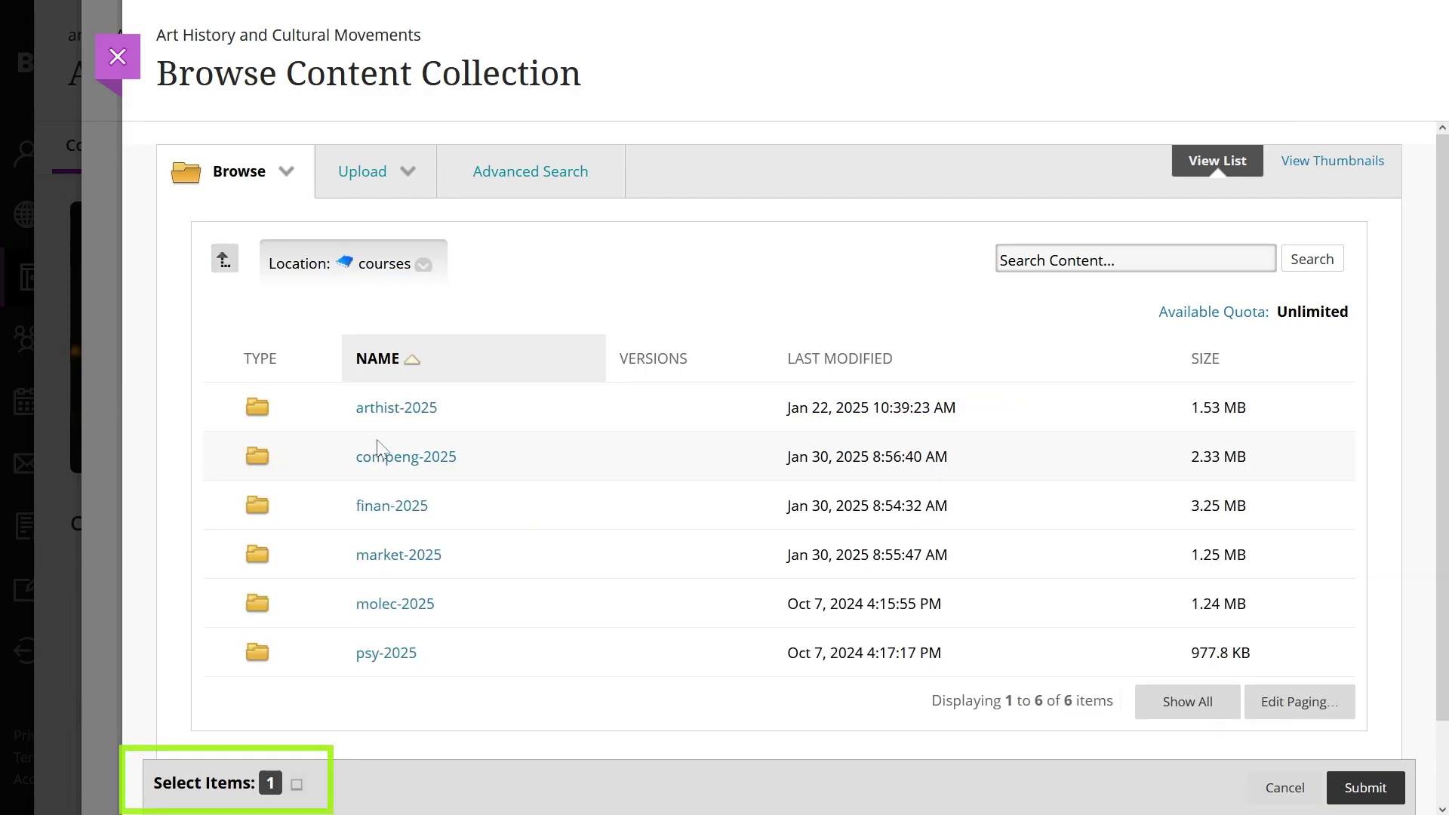
left_click(376, 505)
left_click(388, 412)
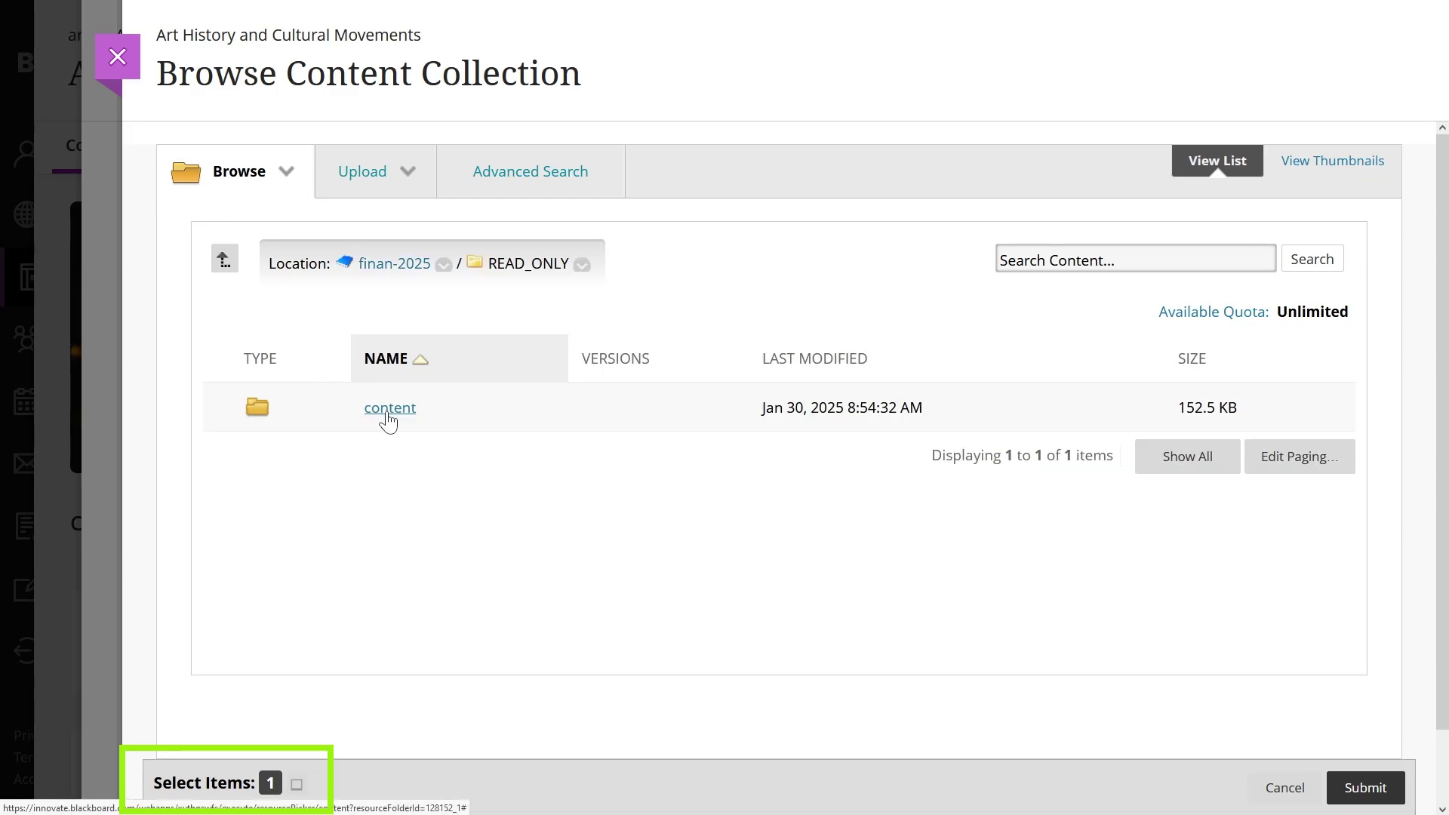
left_click(388, 415)
left_click(388, 415)
left_click(224, 408)
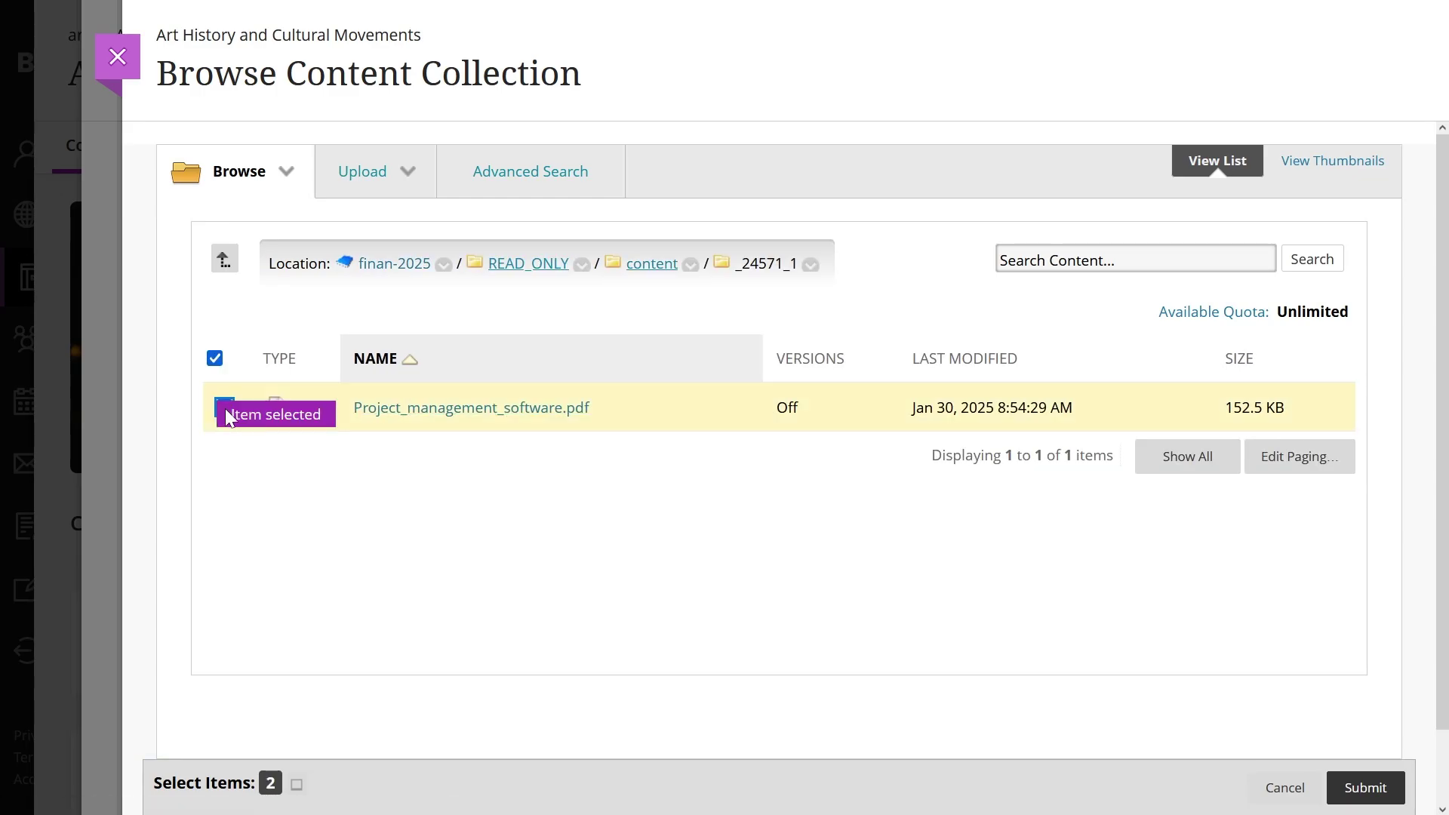
- Select Computer_engineering.pdf from compeng-2025 > READ_ONLY > content > _24559_1
left_click(226, 270)
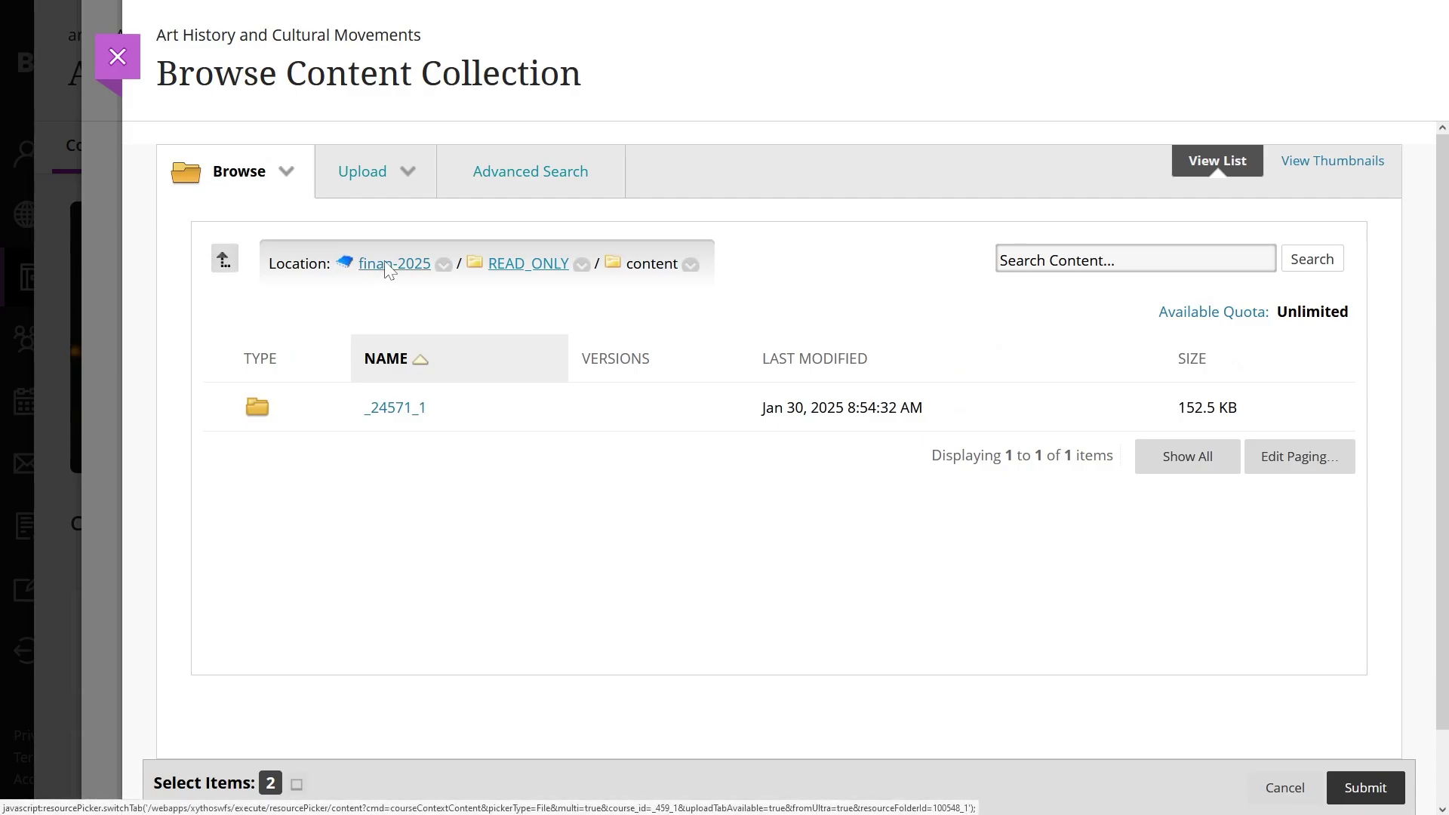
left_click(388, 265)
left_click(223, 262)
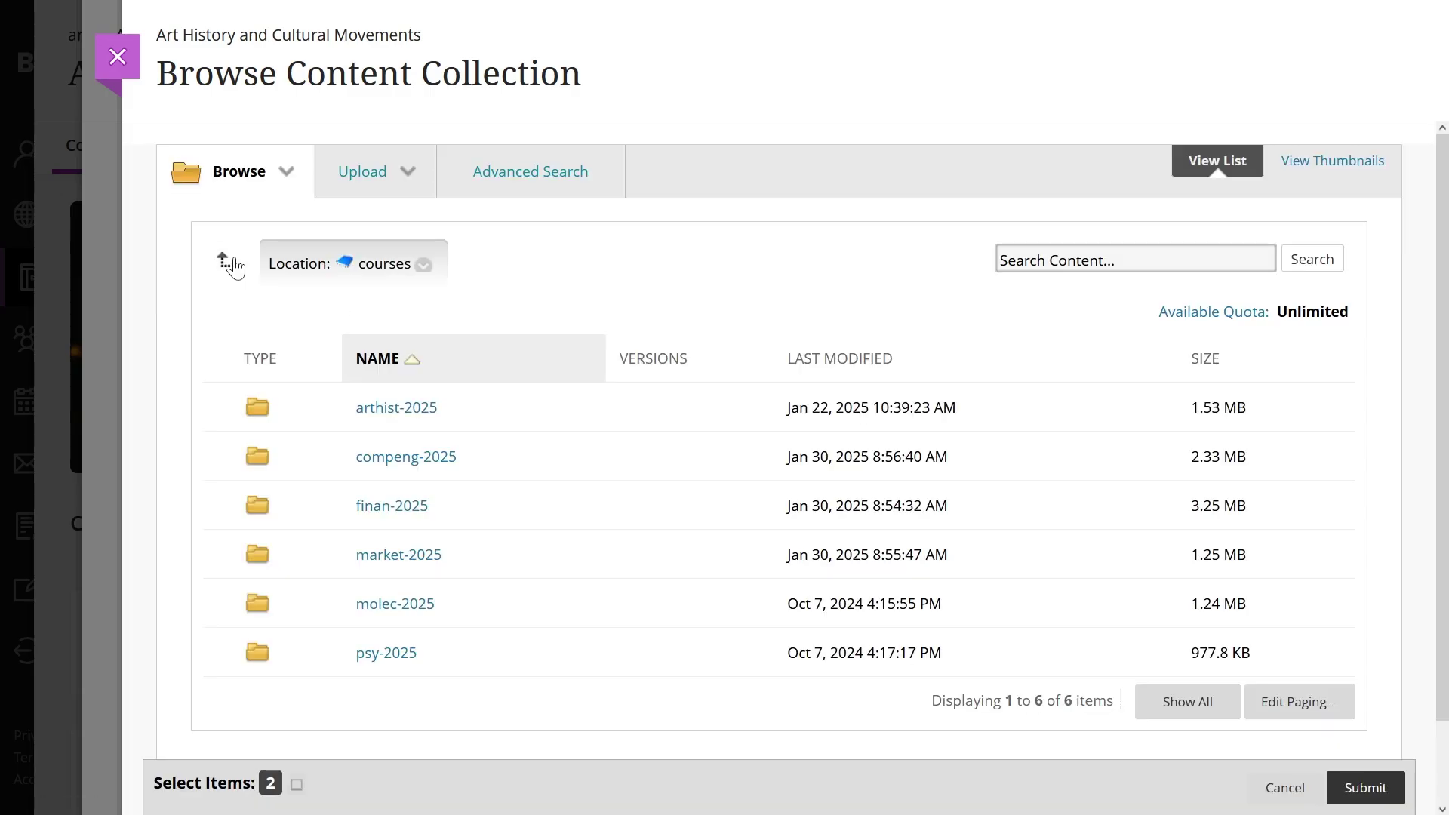
left_click(383, 462)
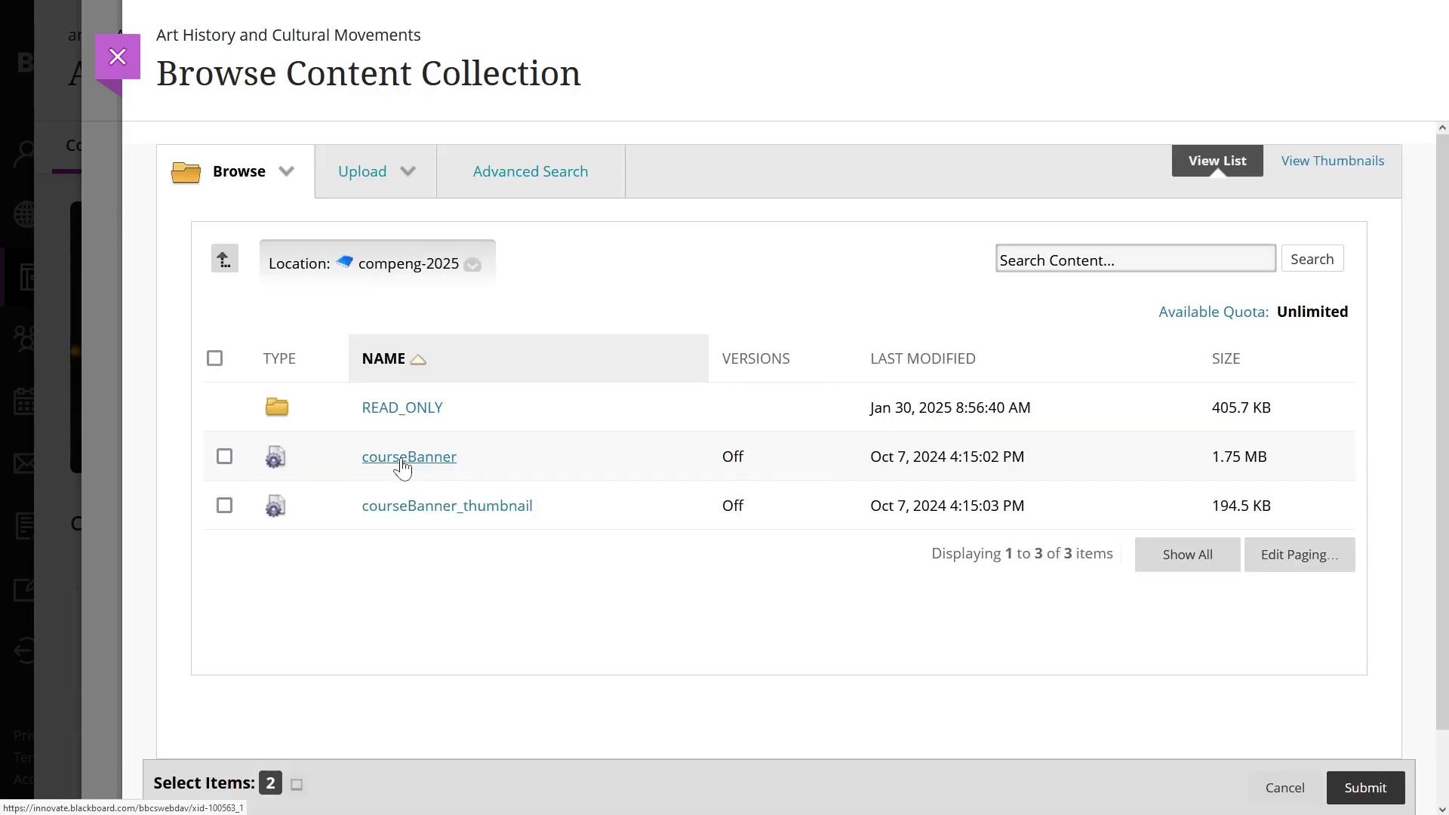
left_click(396, 412)
left_click(372, 413)
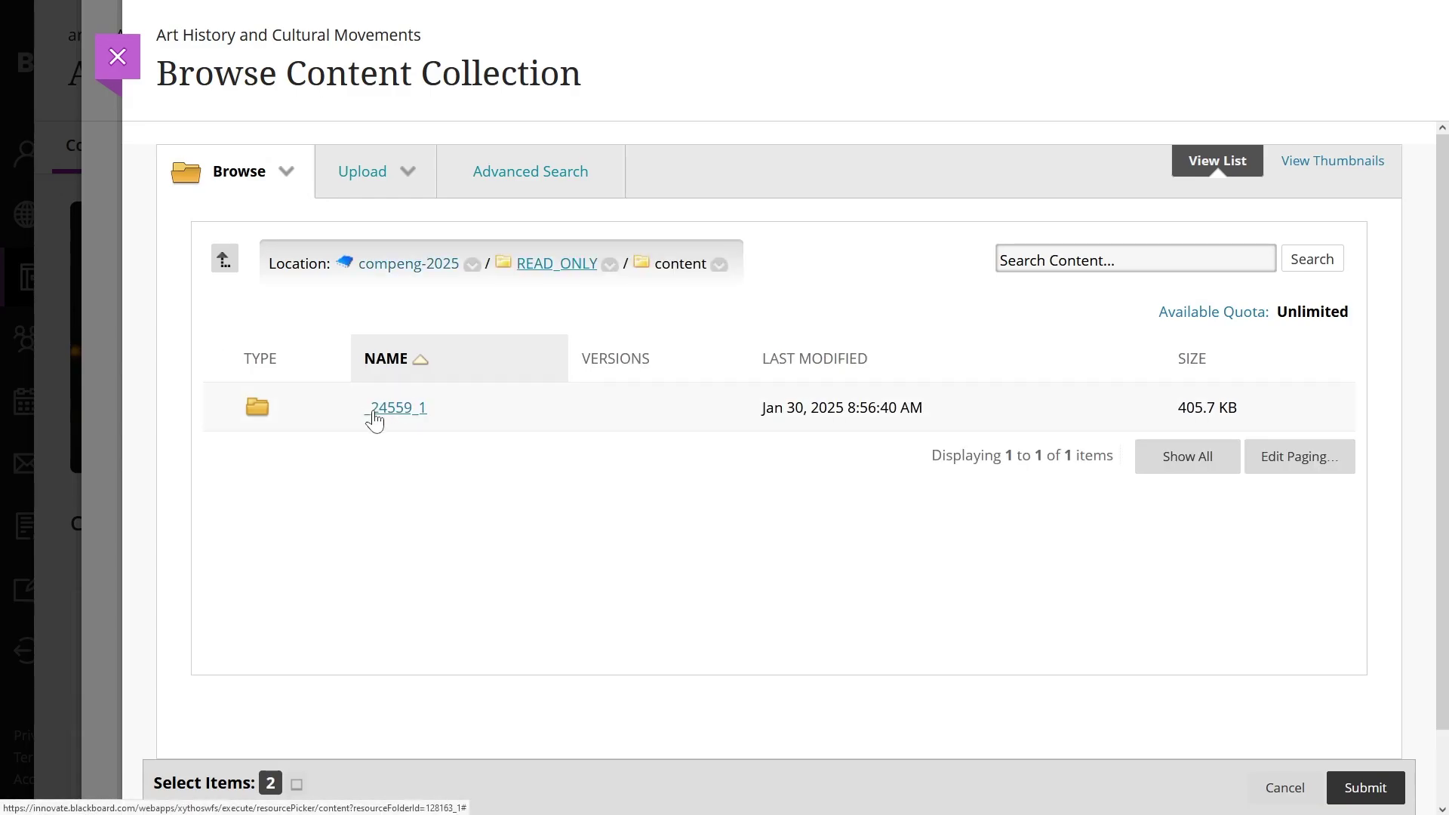
left_click(386, 414)
left_click(225, 407)
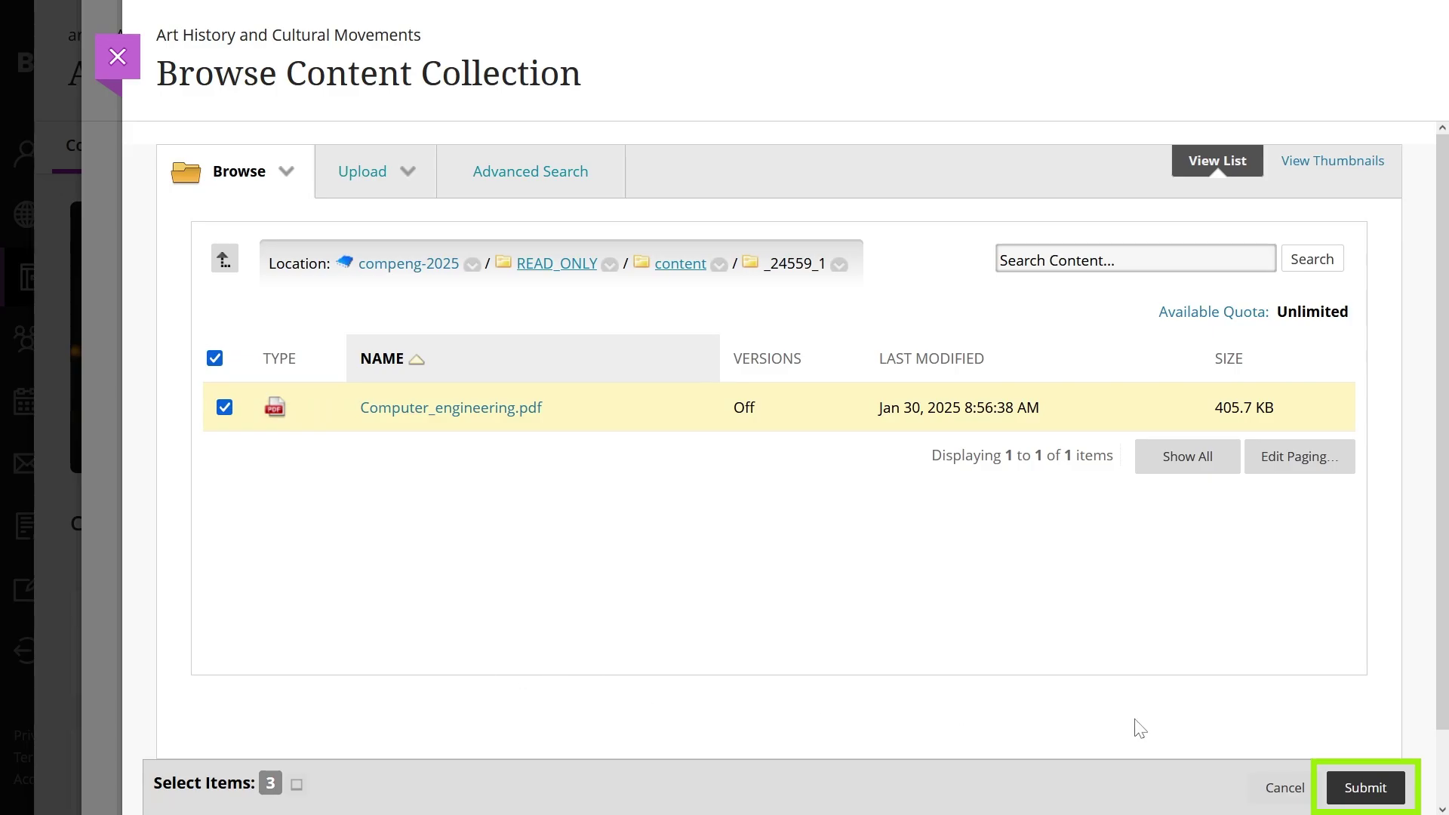
- Submit the three files, delete Project_management_software.pdf from the import, and save the rest
left_click(1347, 791)
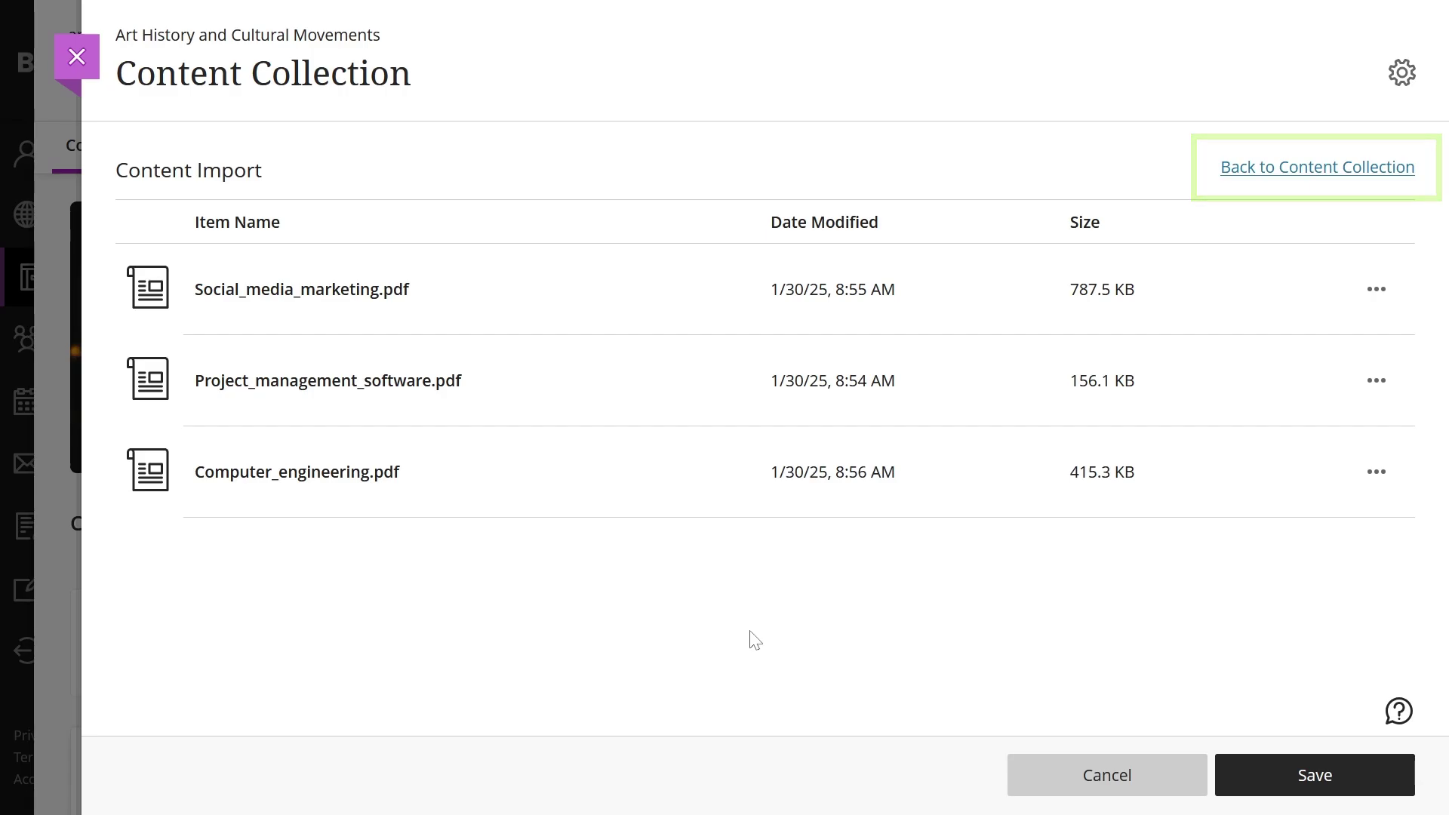
left_click(1376, 383)
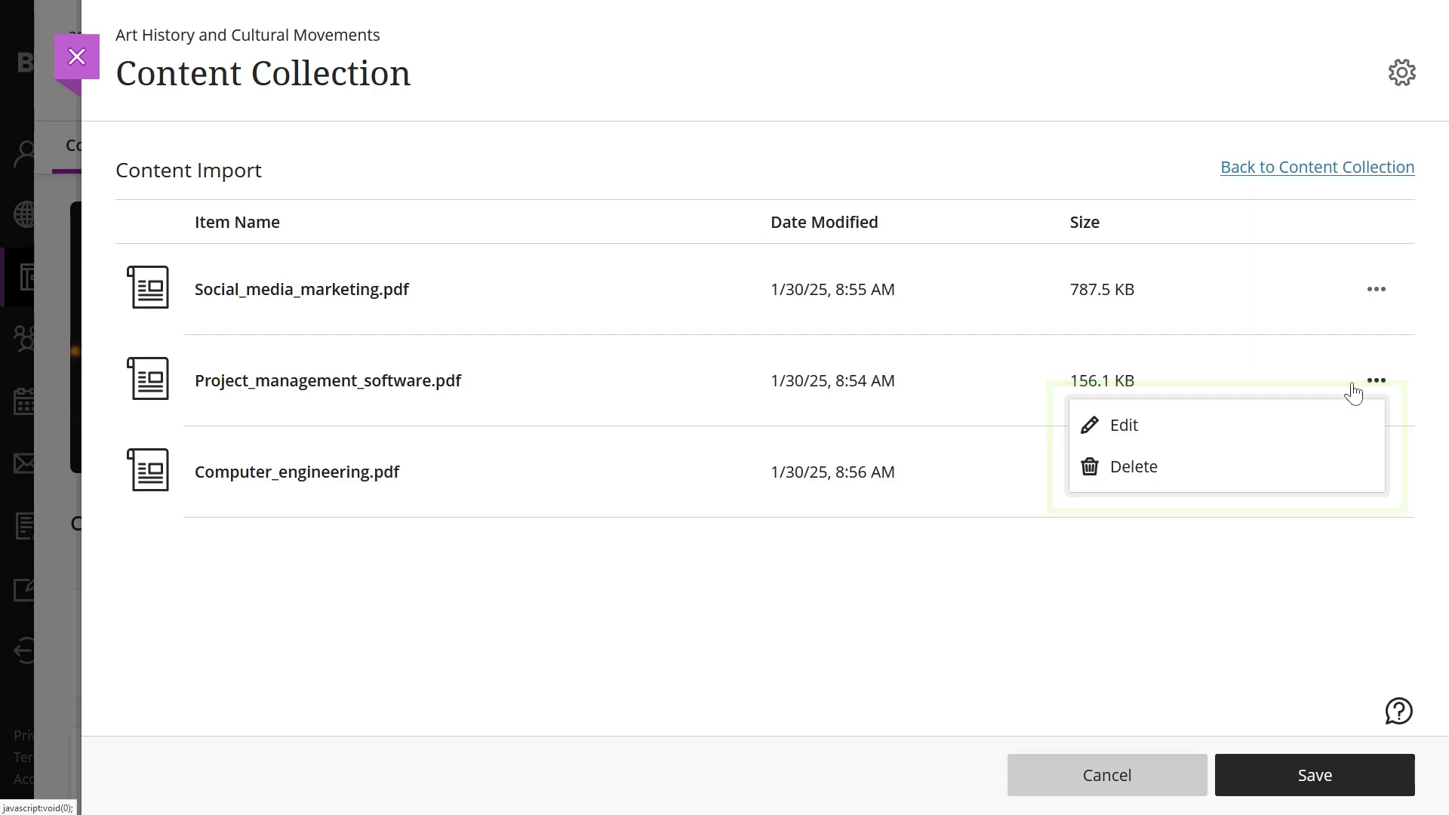
left_click(1116, 473)
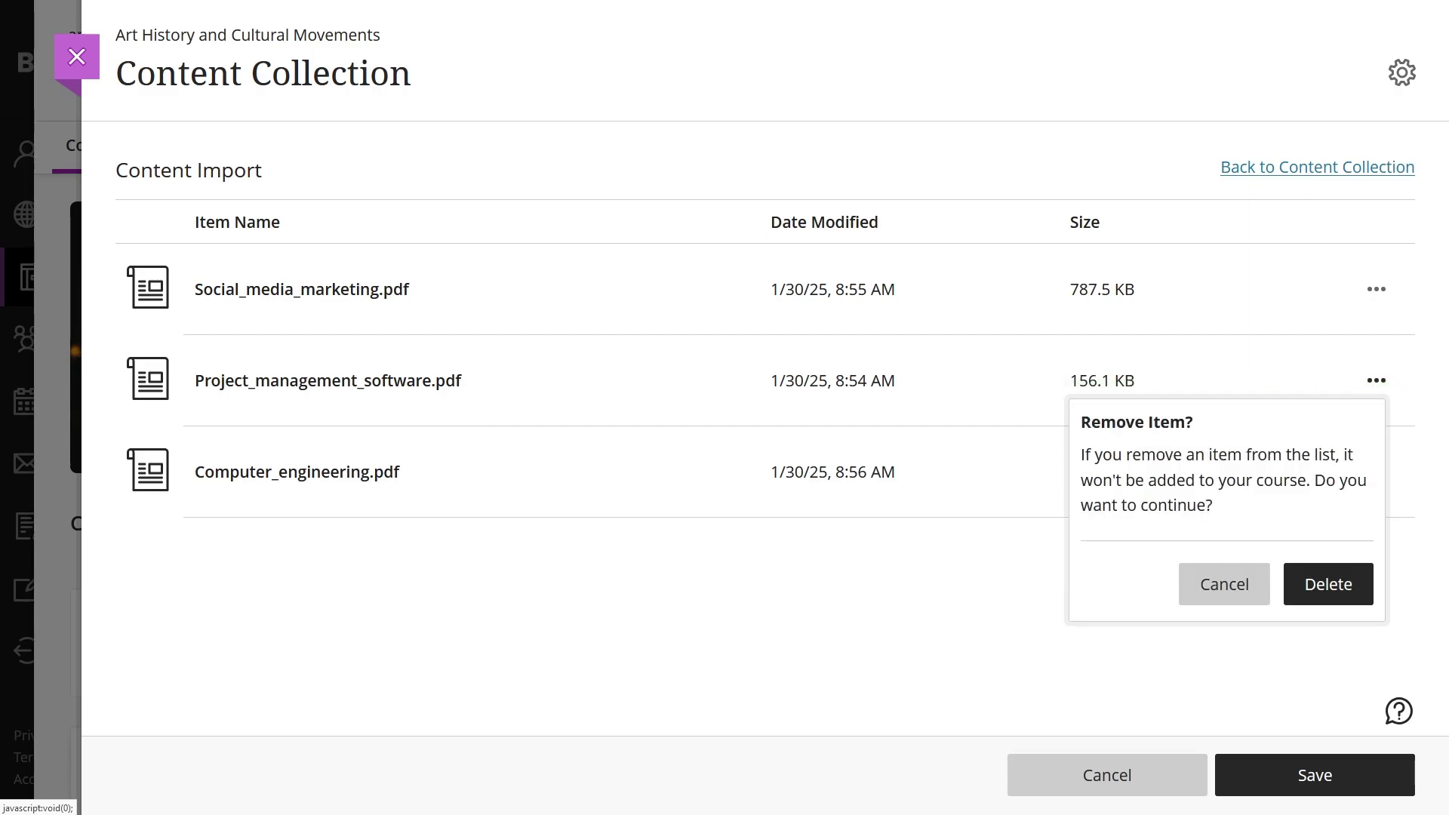
left_click(1332, 590)
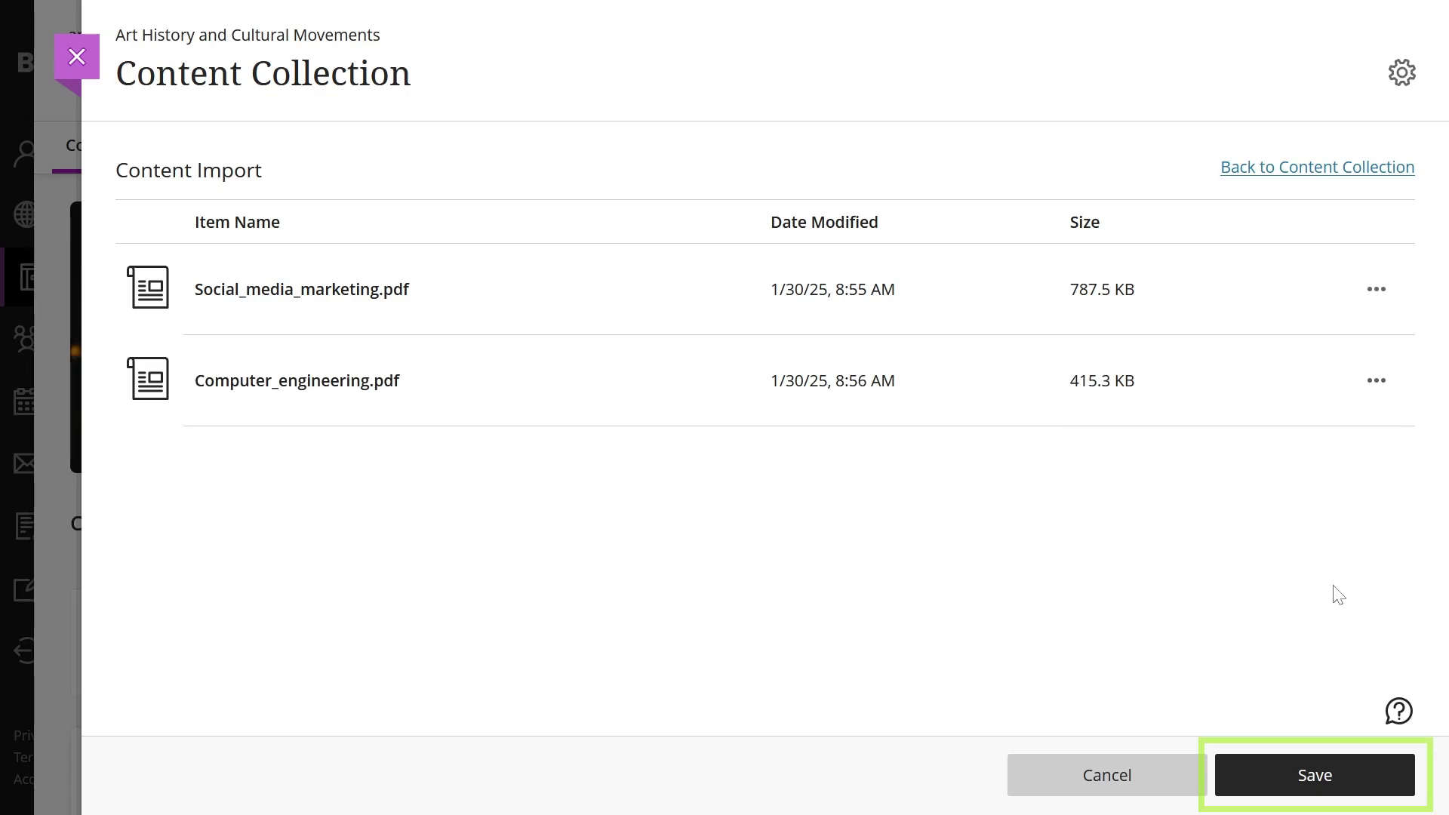
left_click(1255, 779)
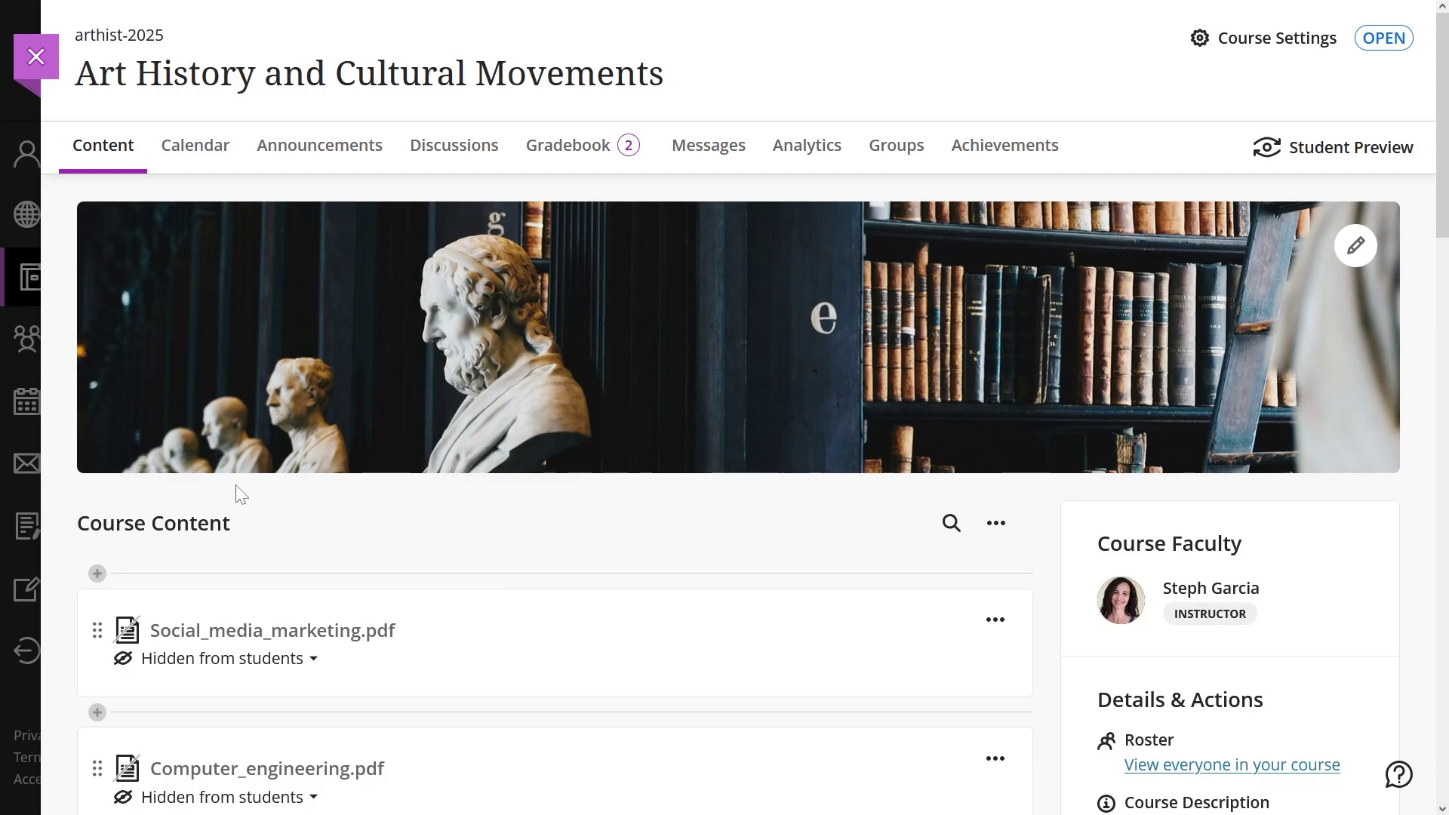
- Import from Cloud Storage and tick three Google Drive files in the list
left_click(96, 573)
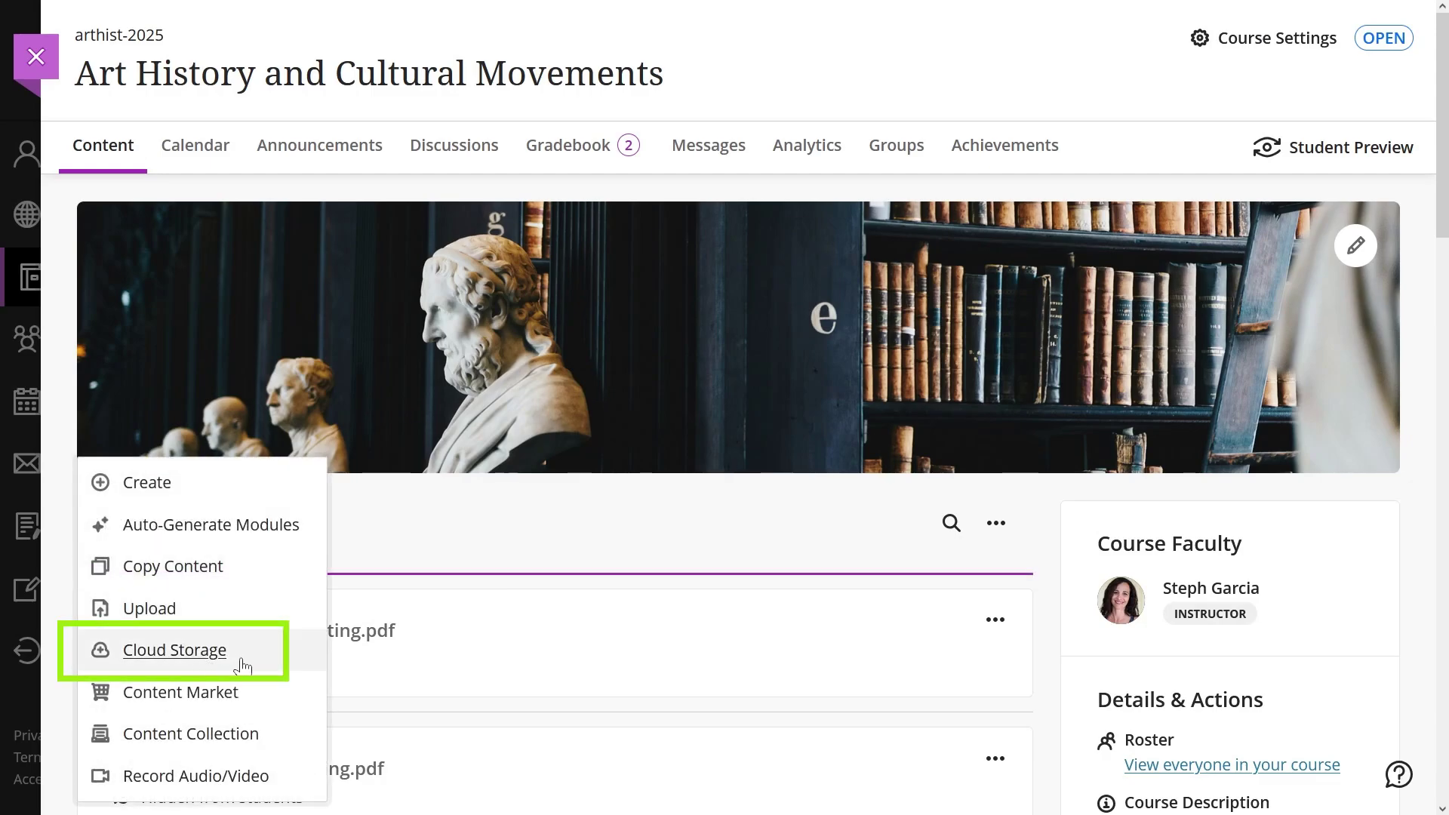
left_click(241, 665)
scroll(688, 427, "down", 2)
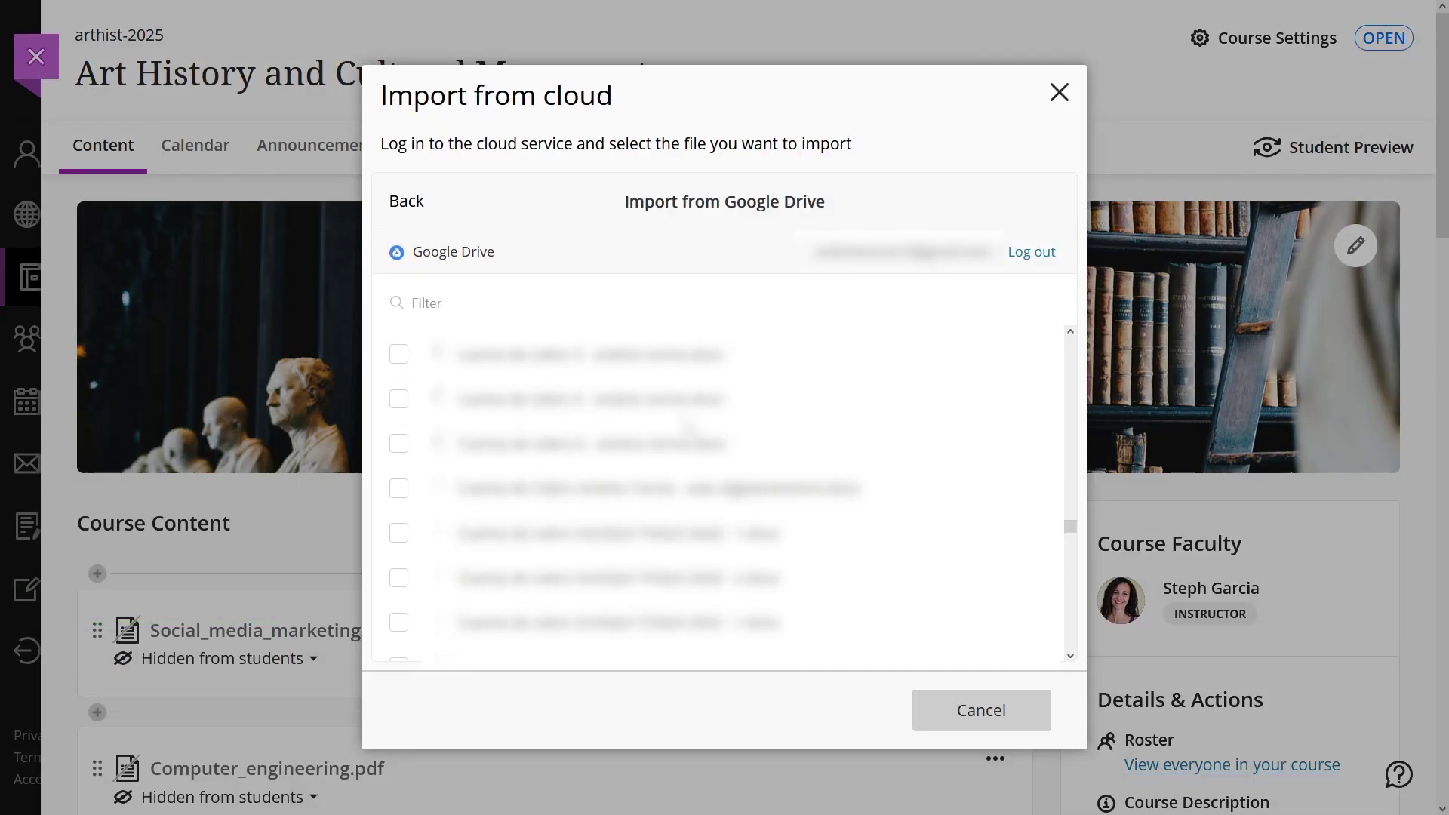
left_click_drag(1069, 508, 1084, 287)
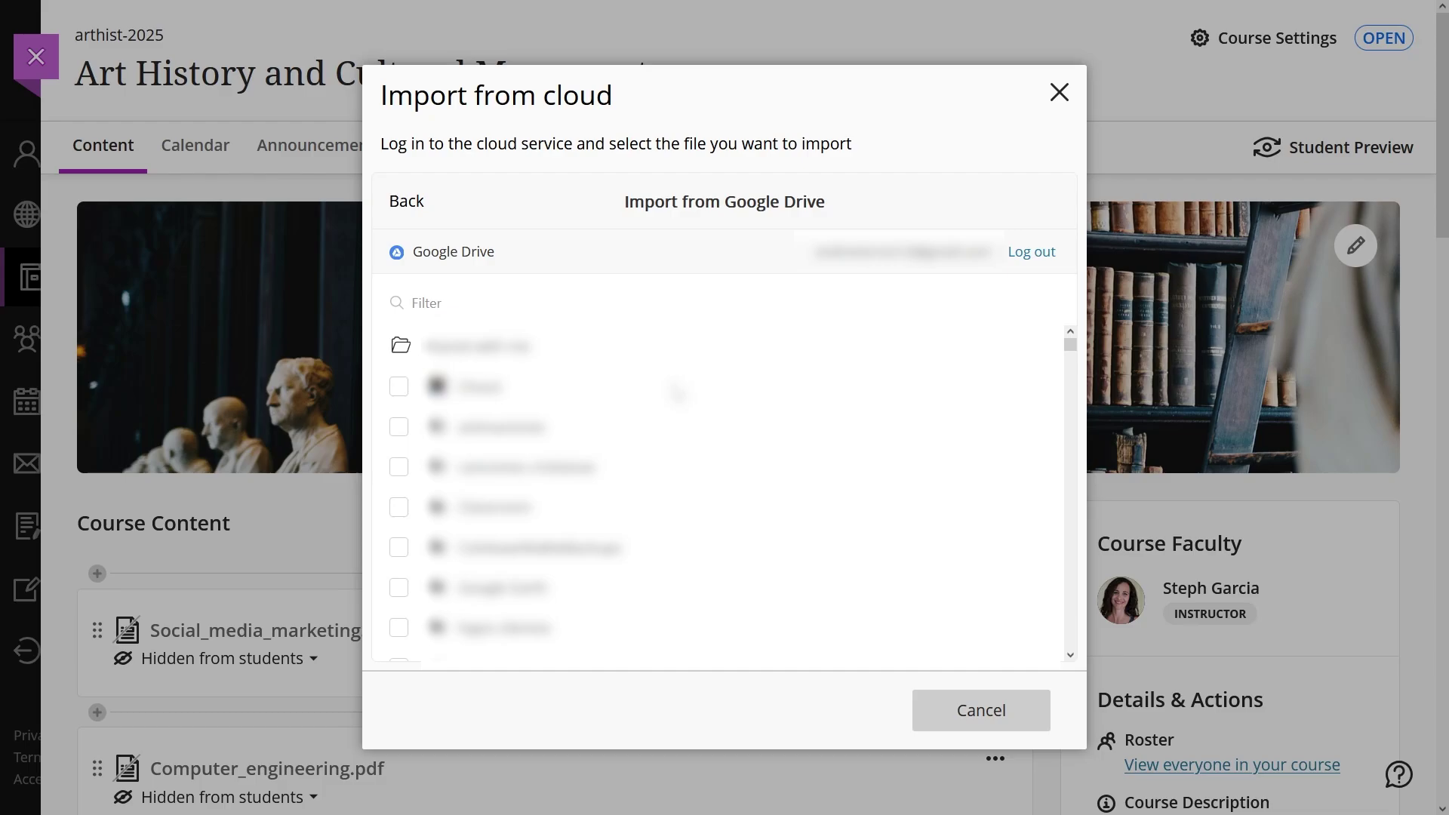
scroll(674, 392, "down", 5)
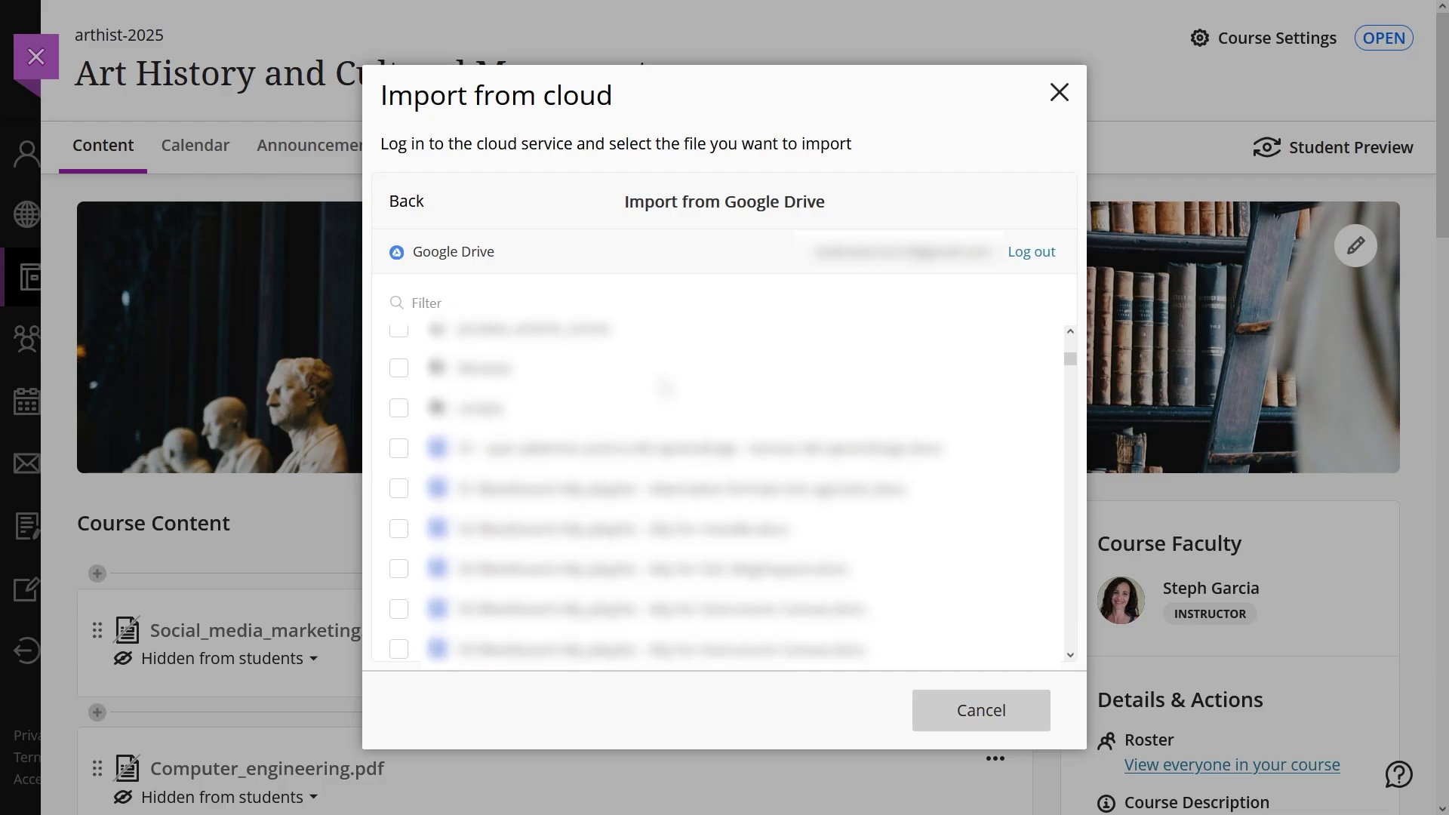
scroll(665, 389, "down", 2)
scroll(660, 389, "down", 5)
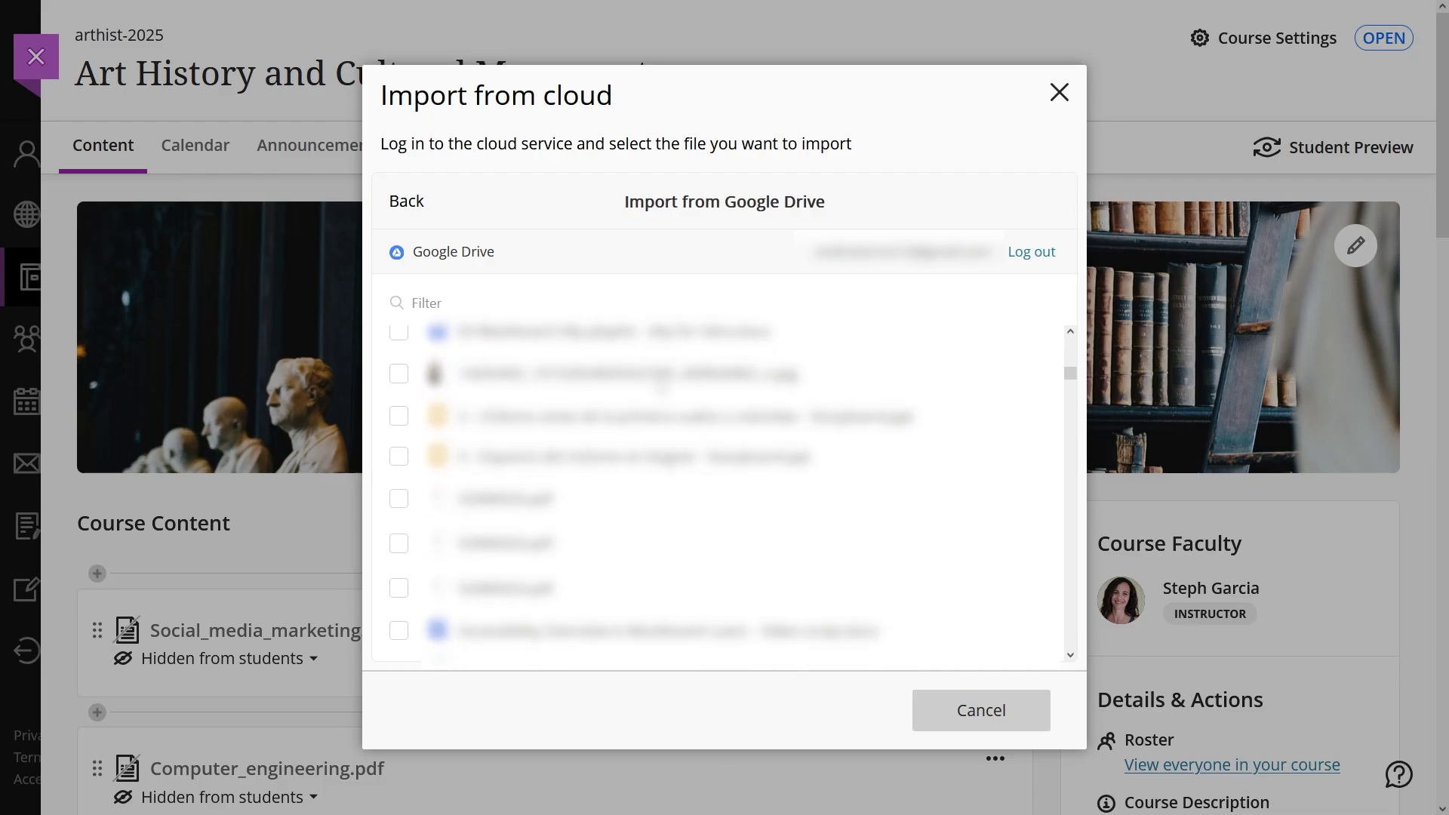
scroll(661, 385, "down", 2)
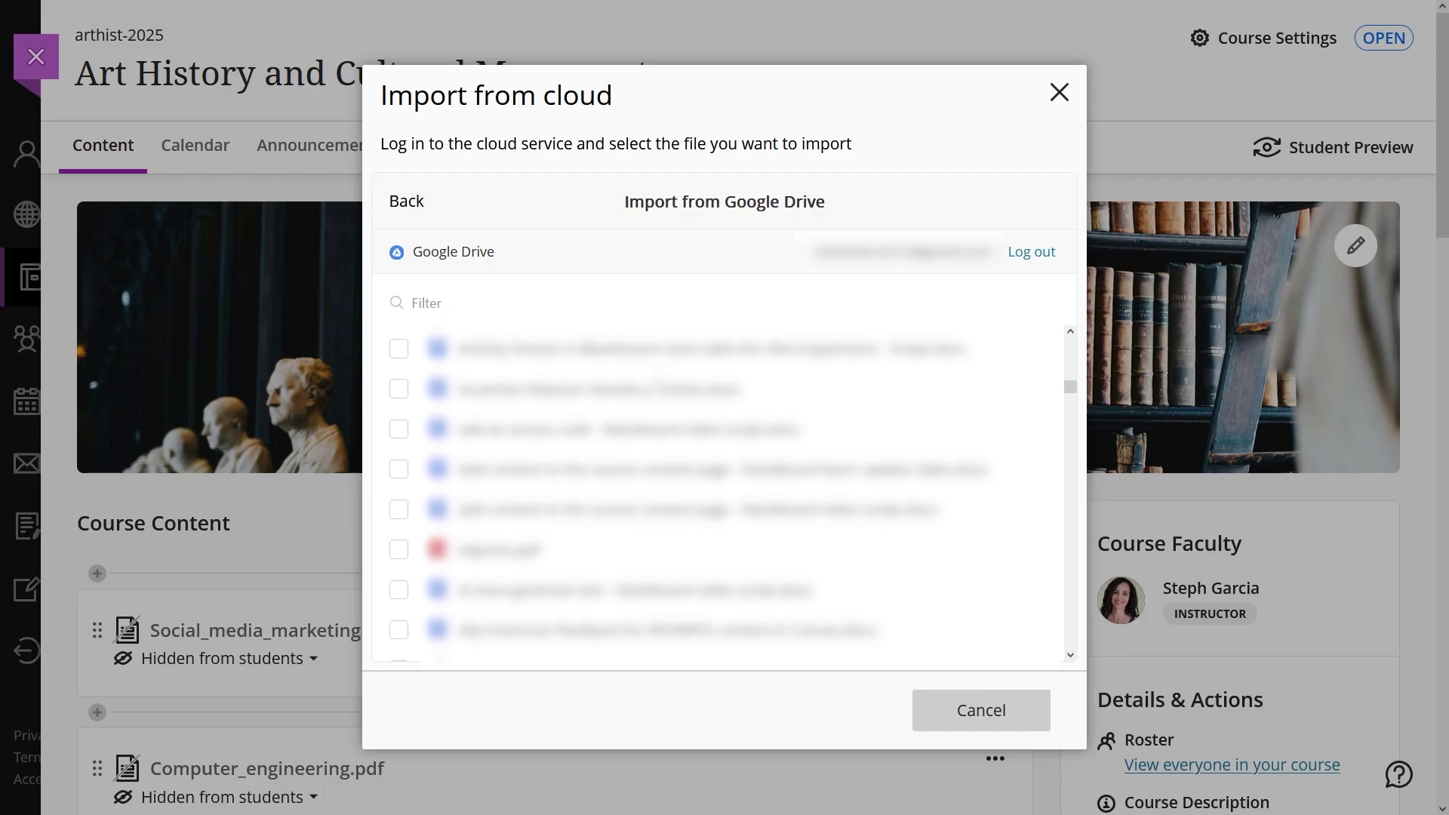
left_click(399, 429)
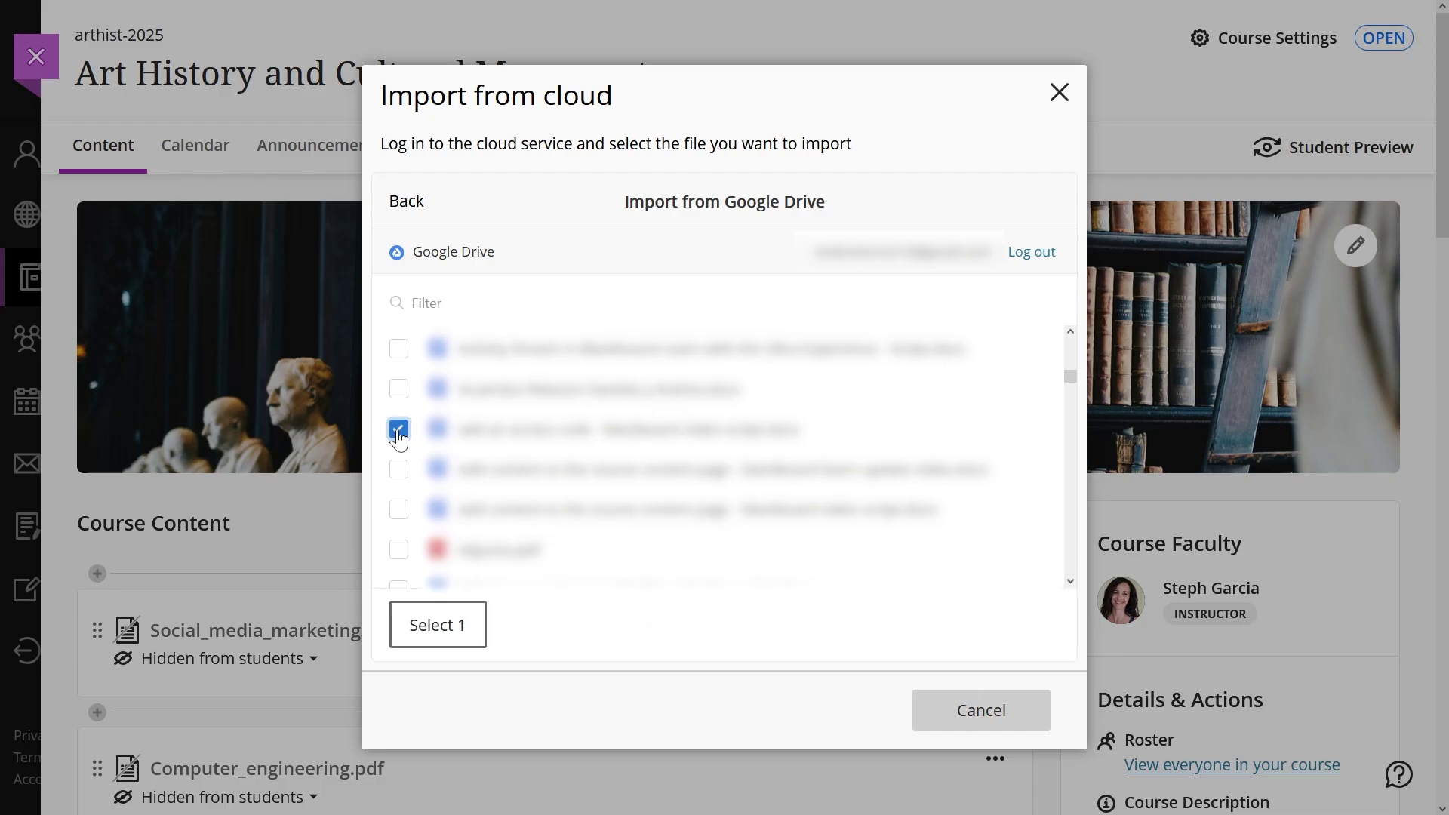
left_click(400, 471)
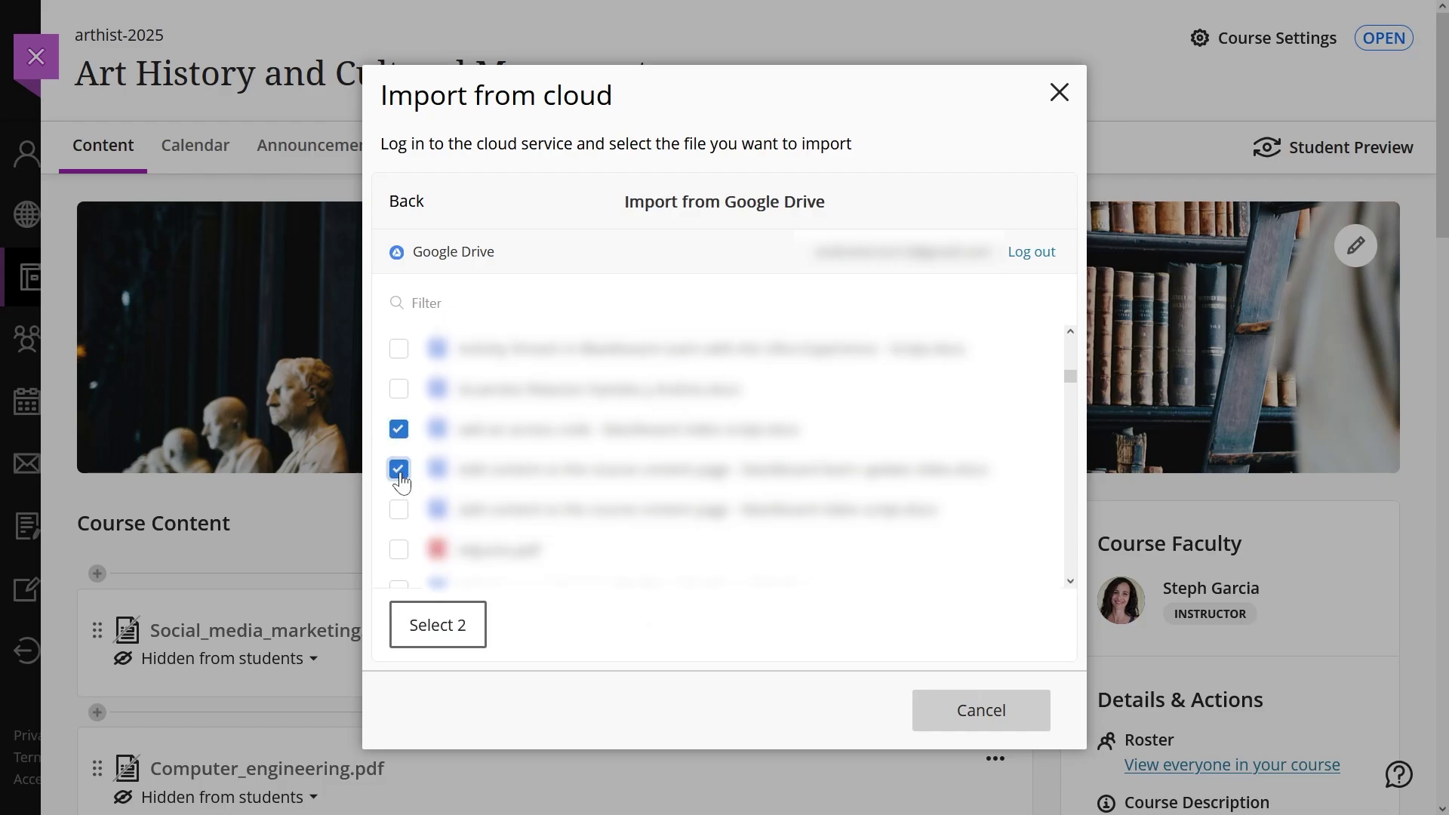
scroll(408, 481, "down", 1)
scroll(406, 482, "down", 2)
left_click(403, 470)
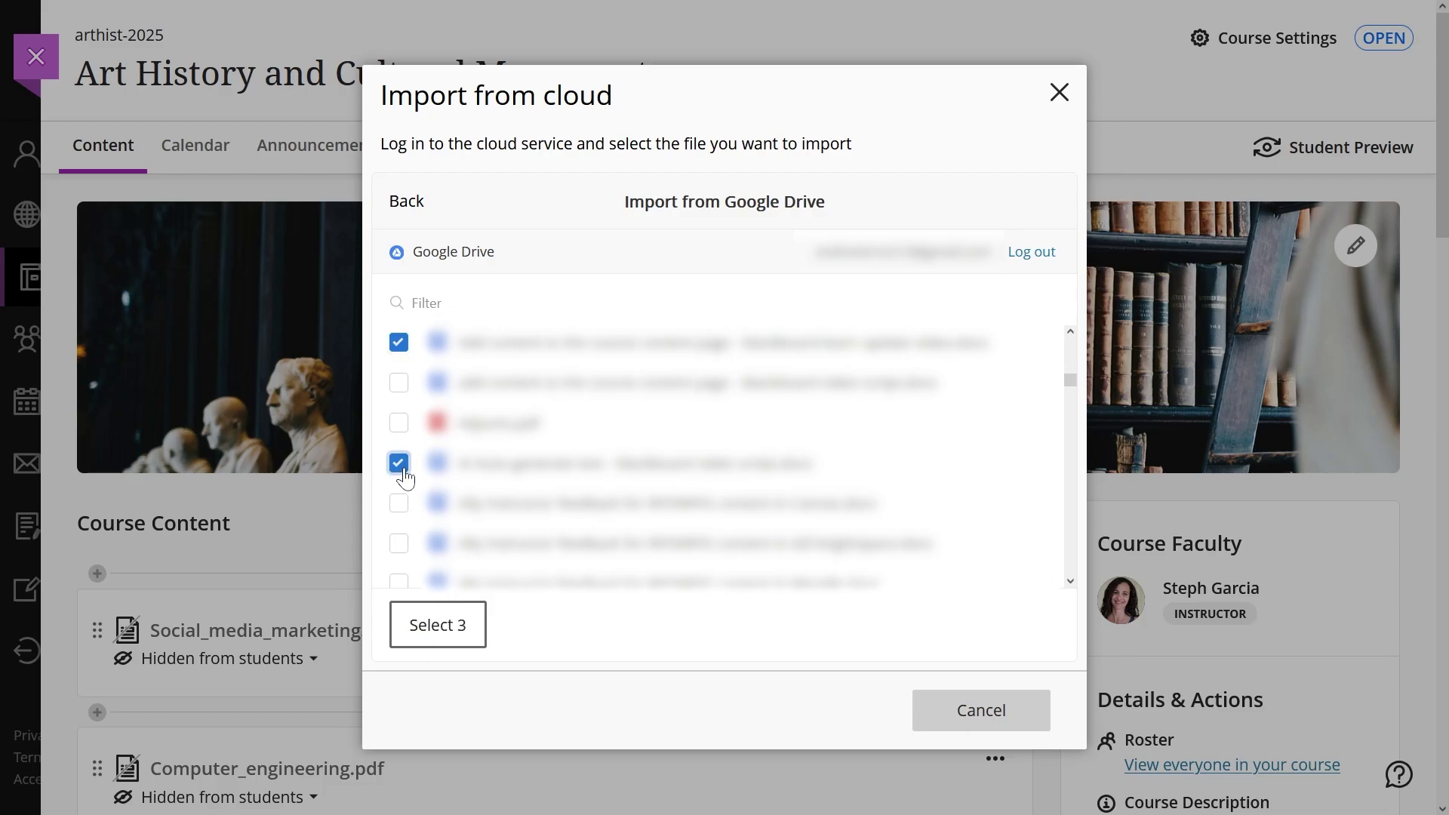